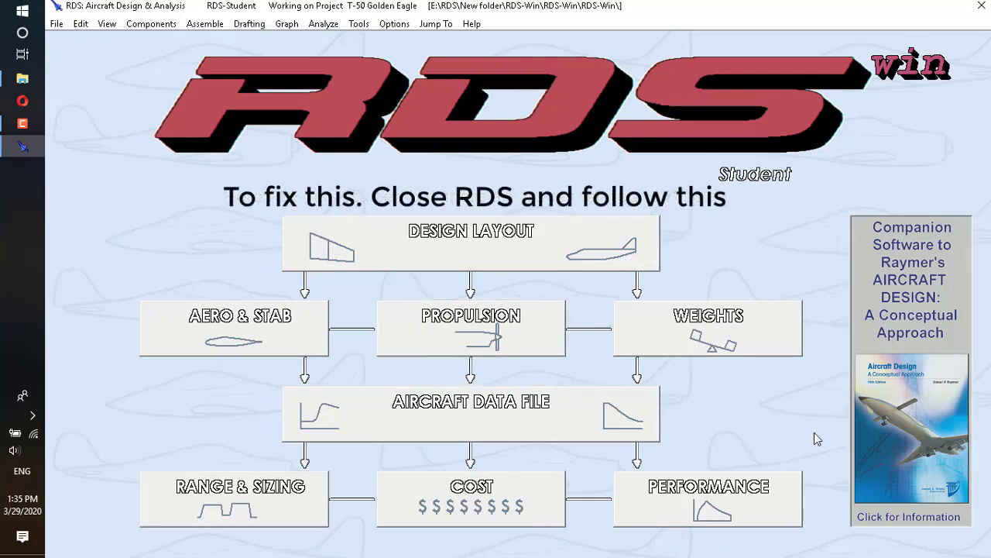
Close RDS, create a desktop shortcut to RDSwin.EXE from its folder, and minimize the folder window.
click(980, 6)
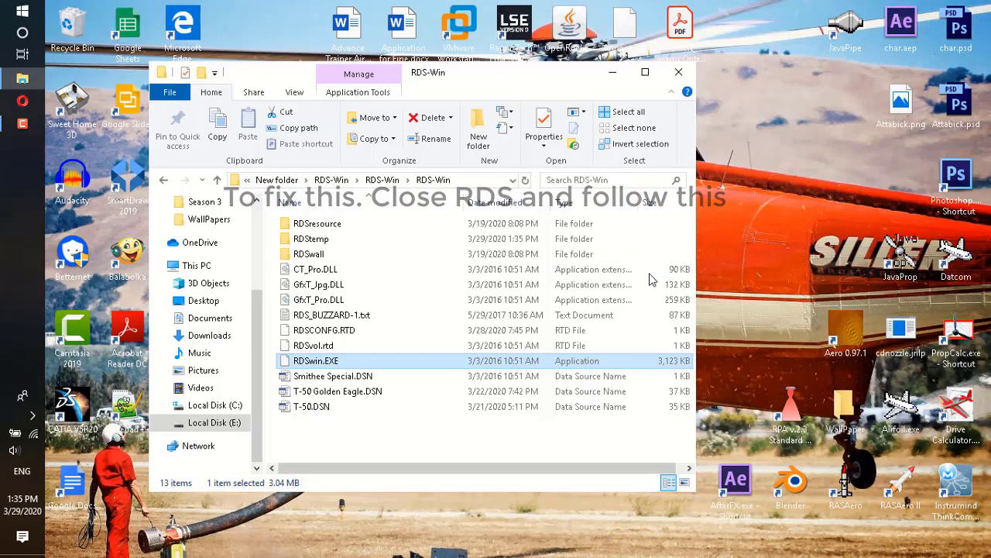
right_click(337, 363)
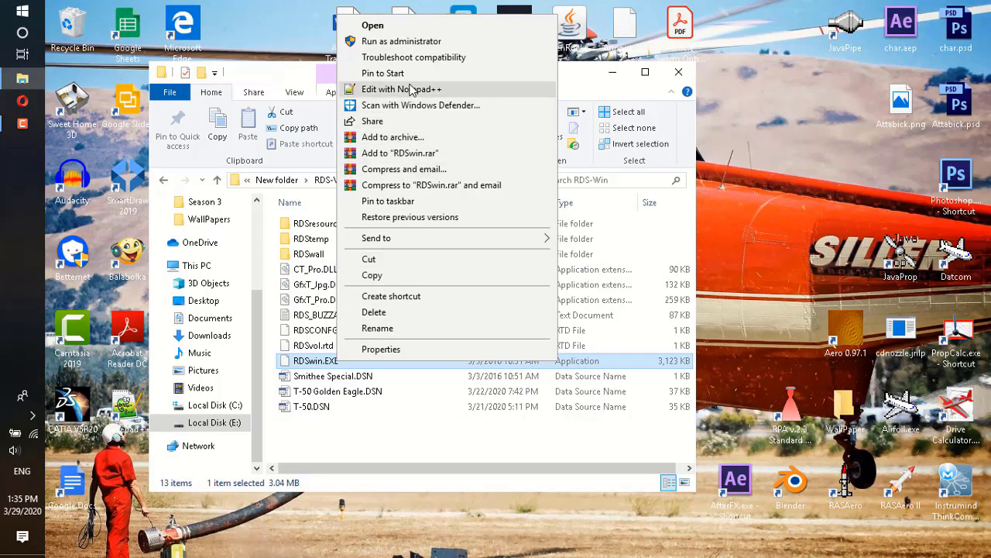
mouse_move(538, 240)
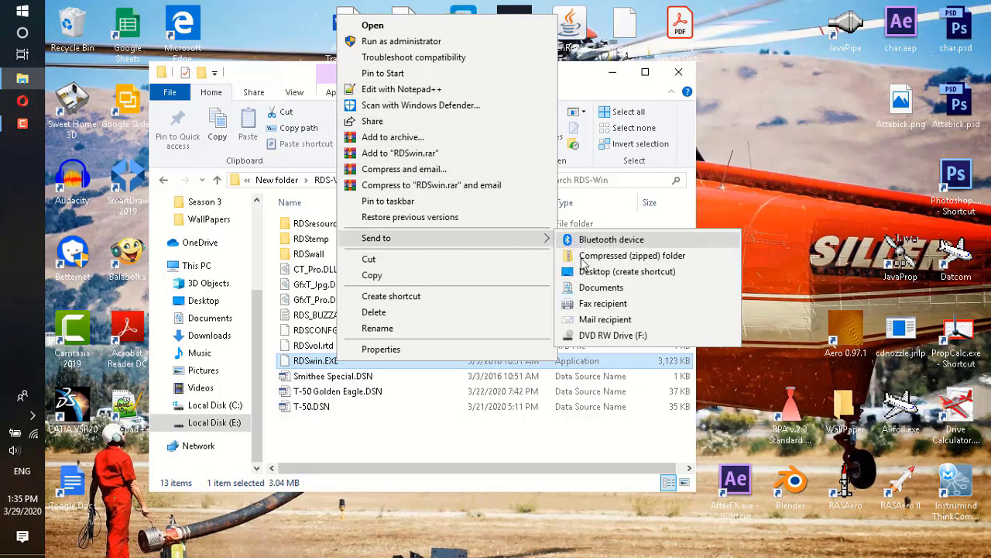
click(602, 272)
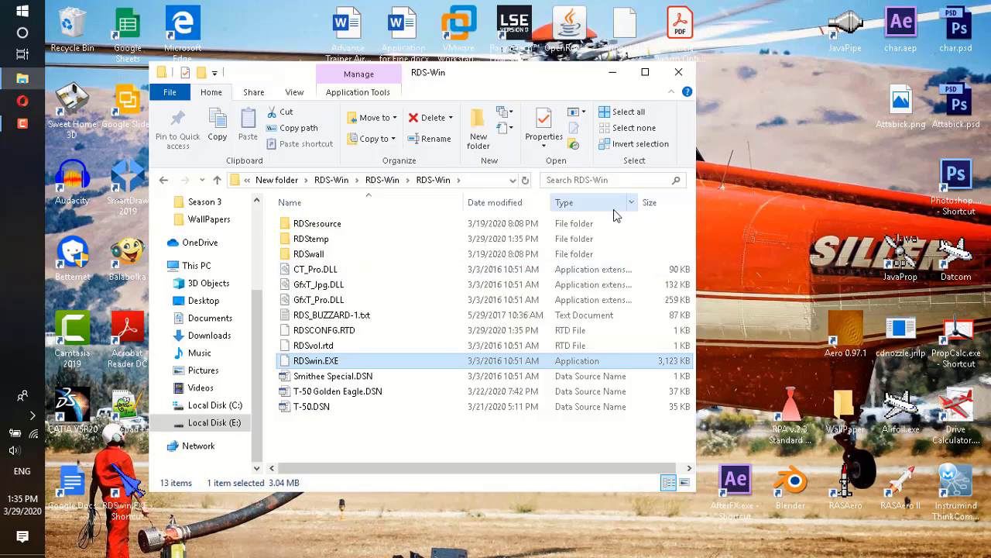
click(603, 77)
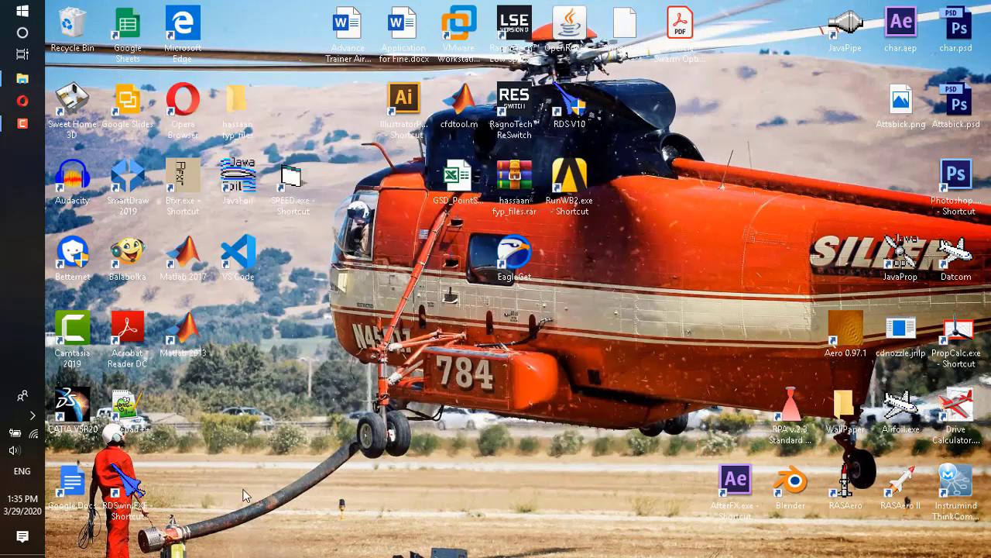
Move the RDSwin.EXE shortcut to a free spot on the desktop, away from the Google Docs icon.
drag(136, 500, 334, 328)
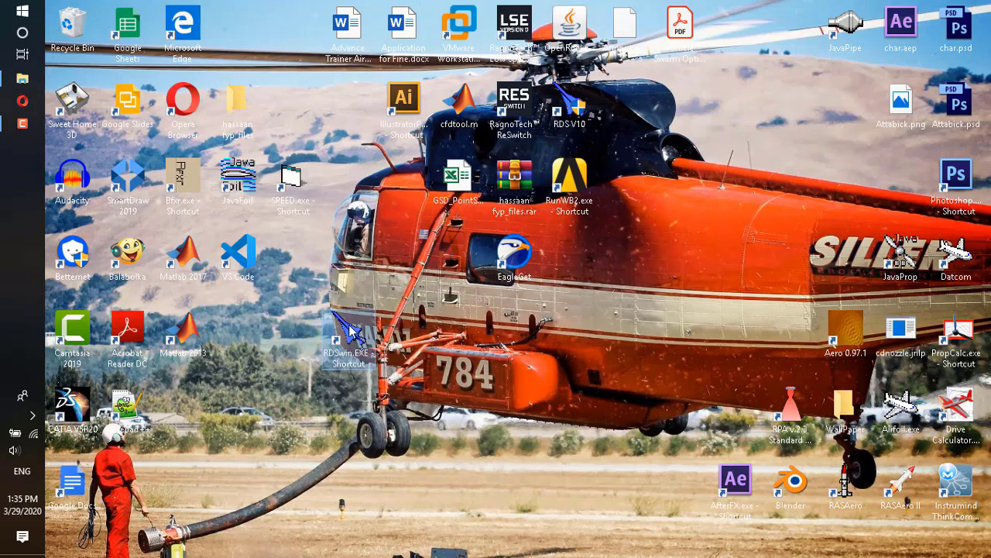
right_click(508, 313)
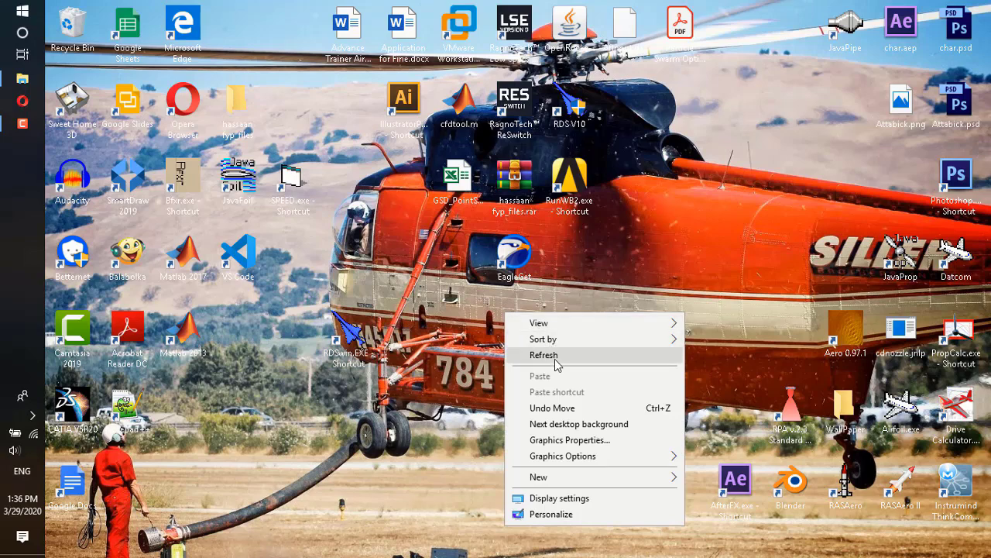
click(440, 338)
Set the RDSwin.EXE shortcut to run in Windows 7 compatibility mode and as an administrator.
right_click(345, 342)
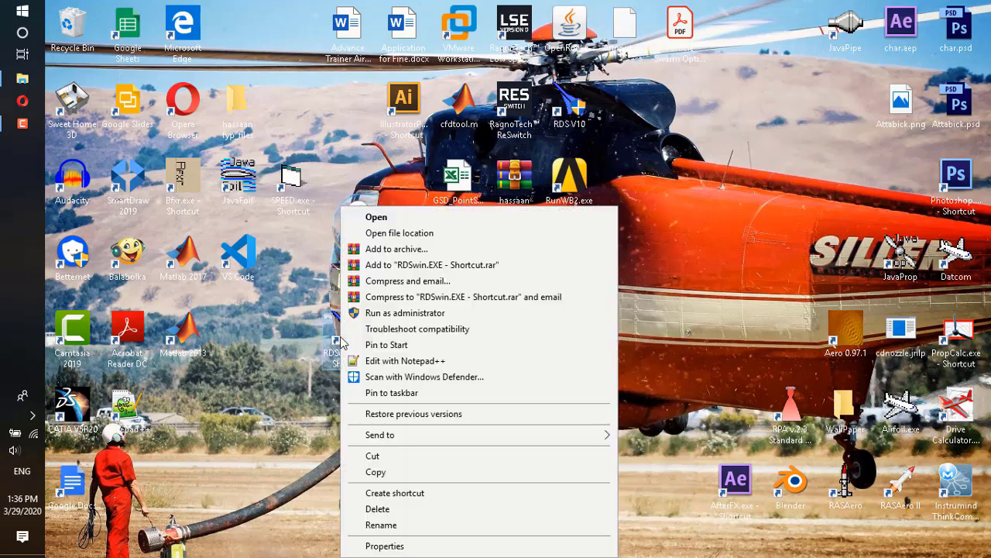
click(430, 548)
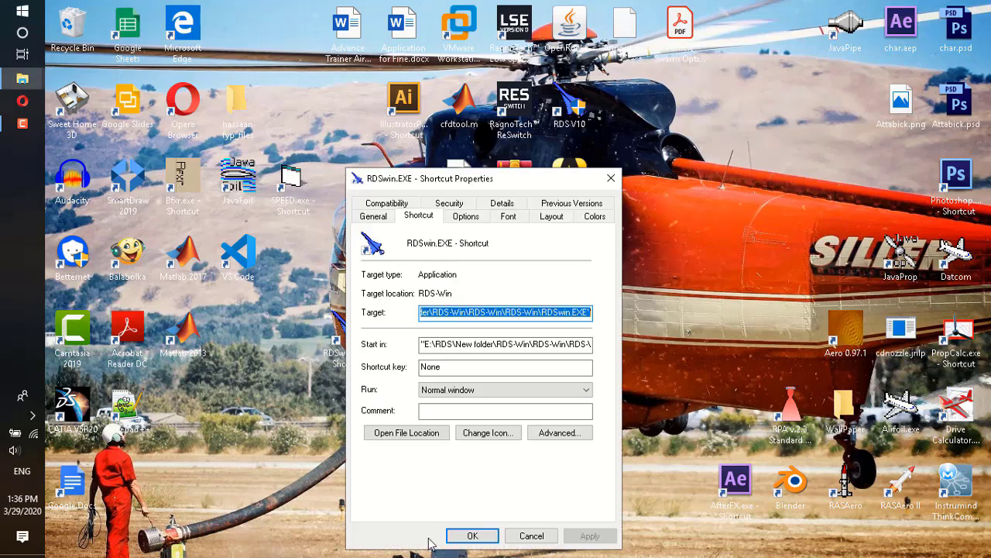
click(409, 206)
click(391, 314)
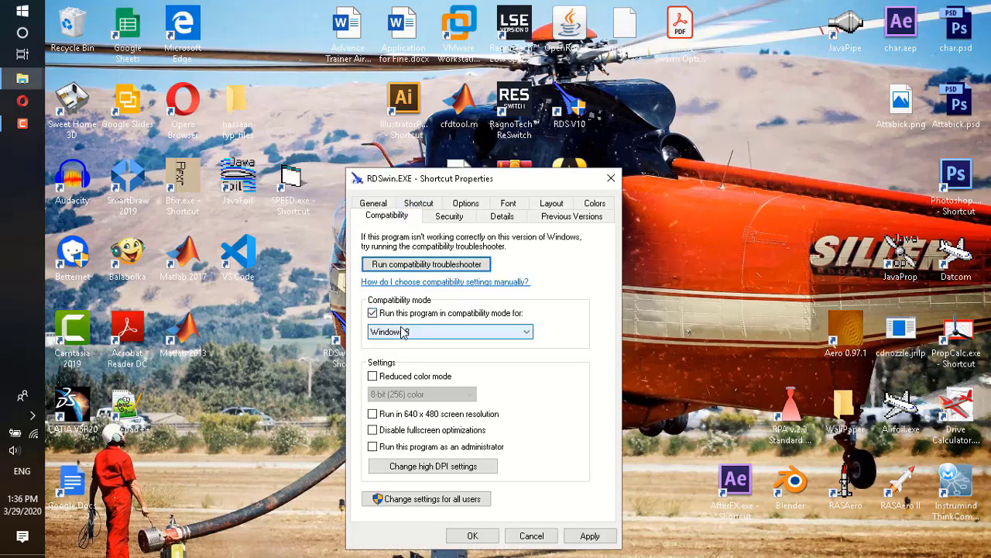
click(401, 331)
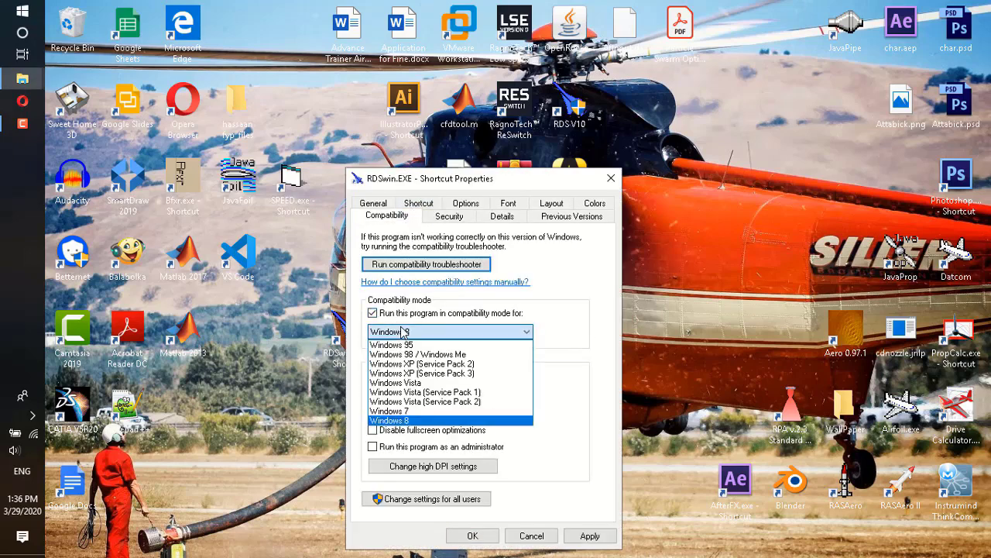
click(400, 411)
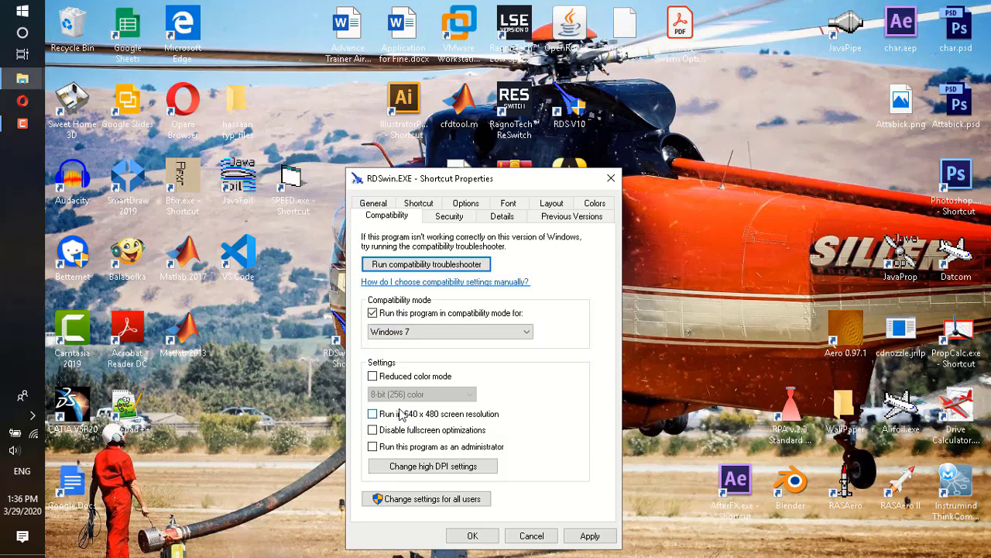
click(396, 448)
Enable the legacy console for the RDSwin.EXE shortcut, save its properties, and refresh the desktop.
click(465, 204)
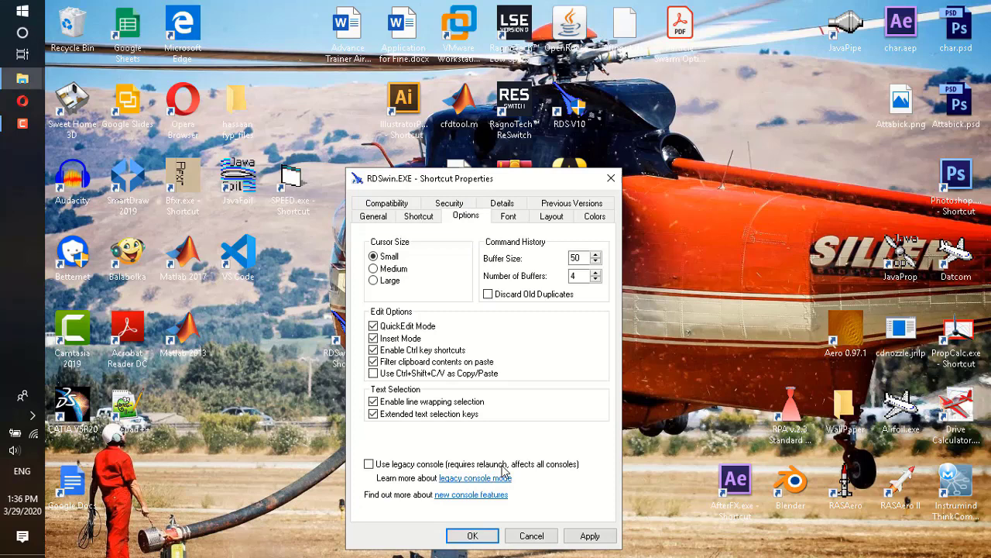
click(420, 465)
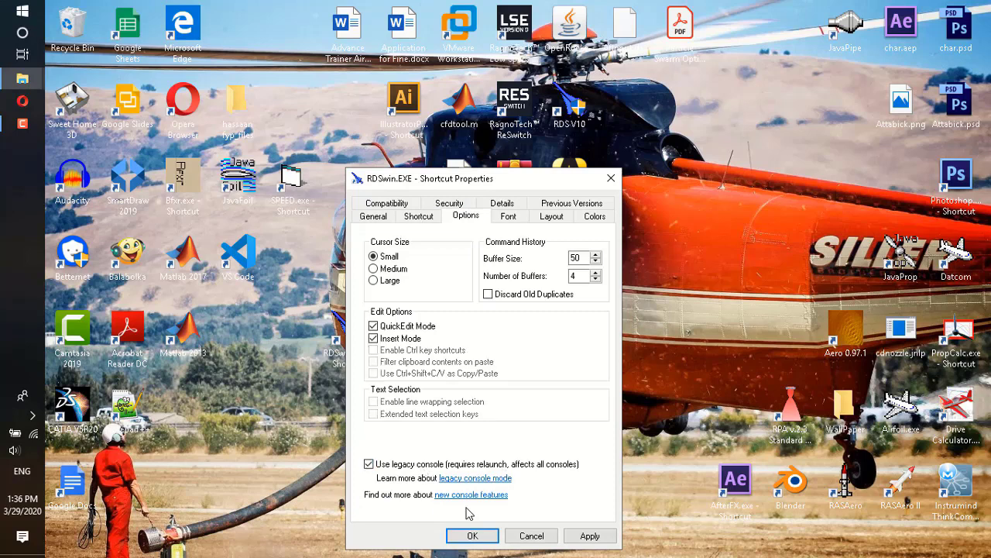
click(472, 536)
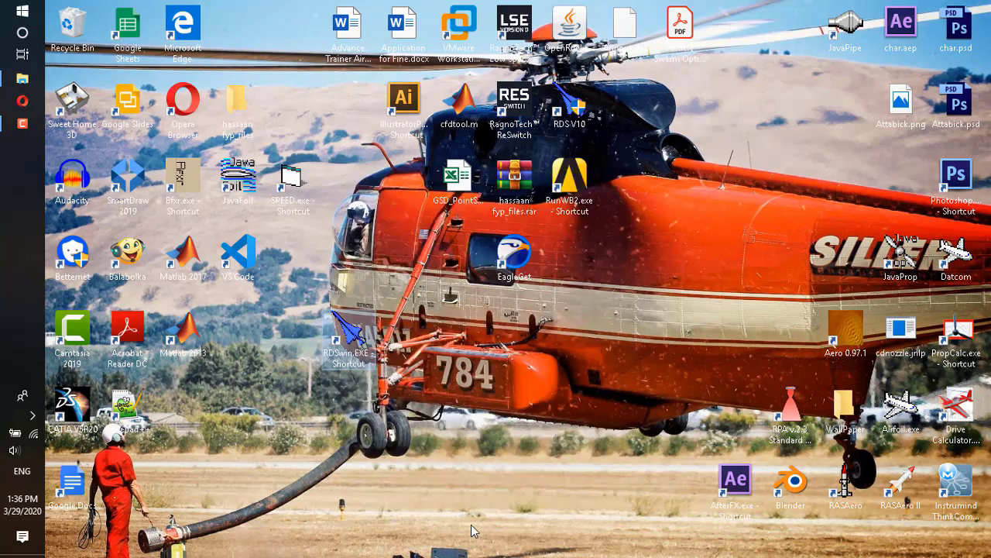
right_click(511, 384)
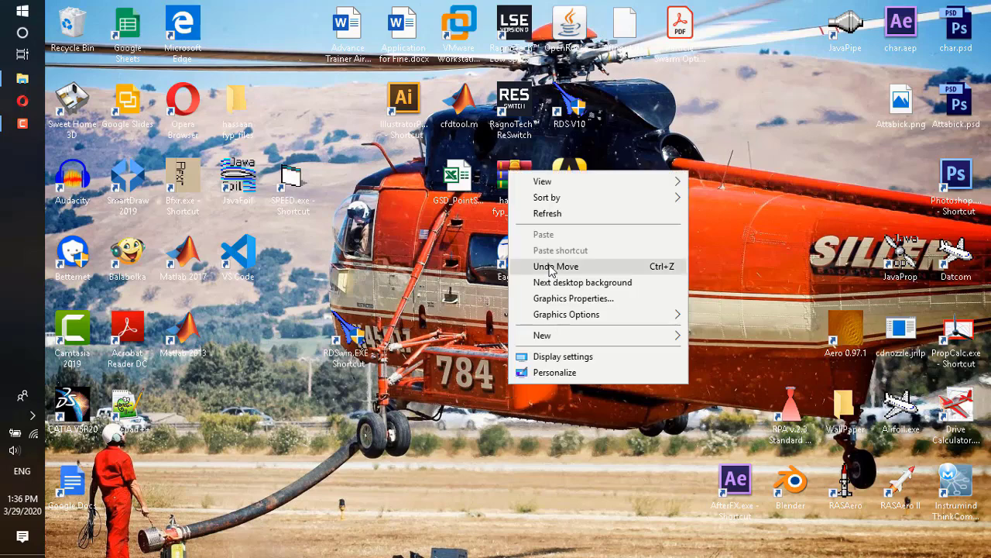
click(547, 213)
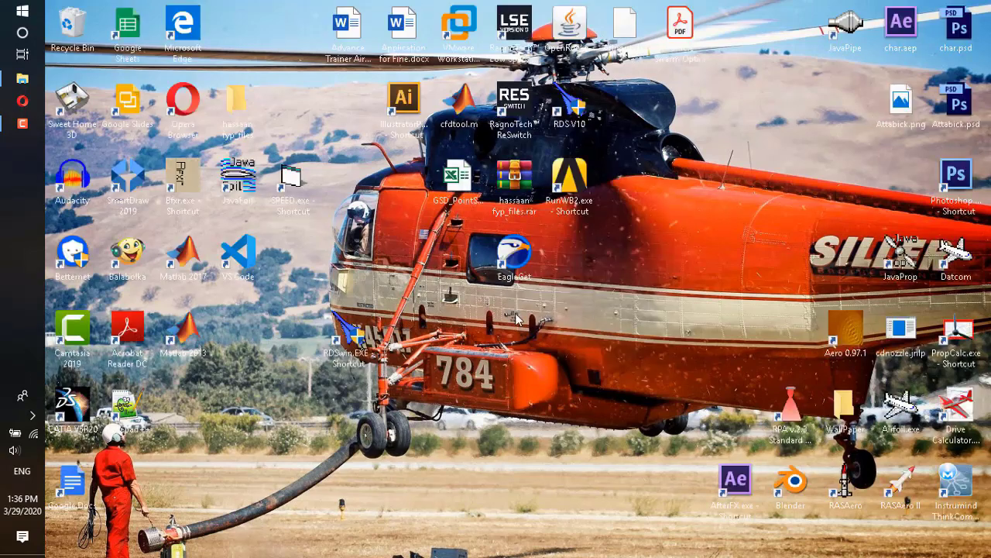
Launch RDS from the desktop shortcut and start a new RDS input file for the design layout.
click(352, 333)
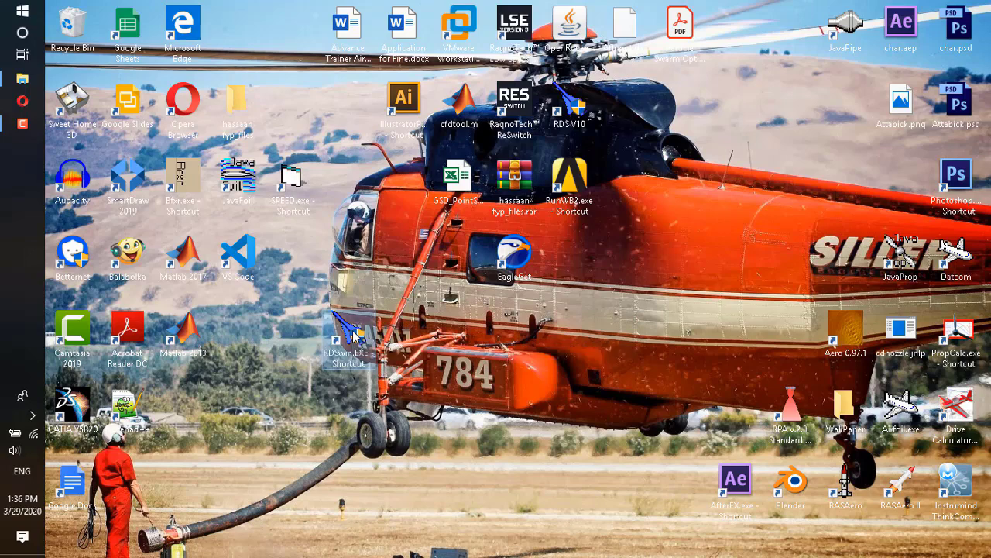
double_click(352, 333)
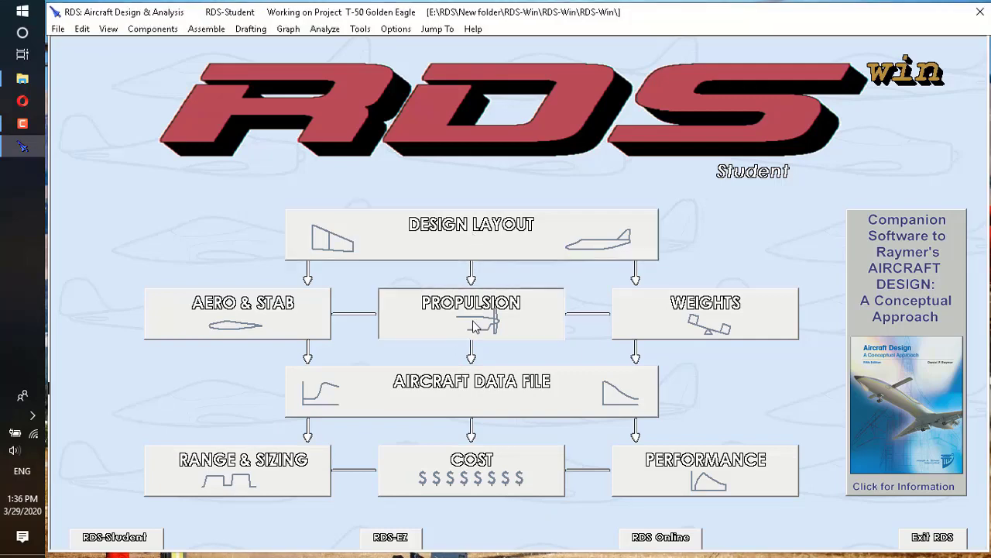
click(468, 244)
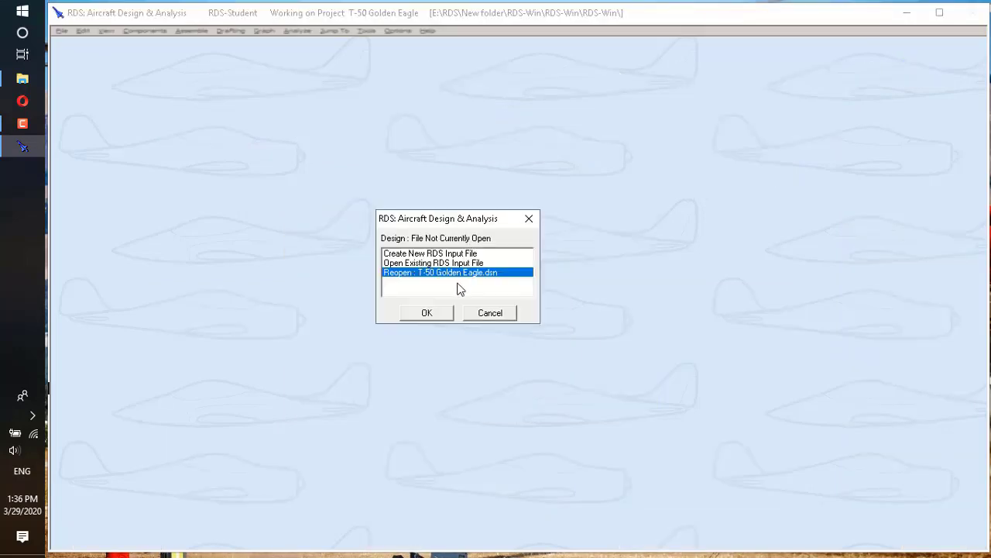
click(441, 254)
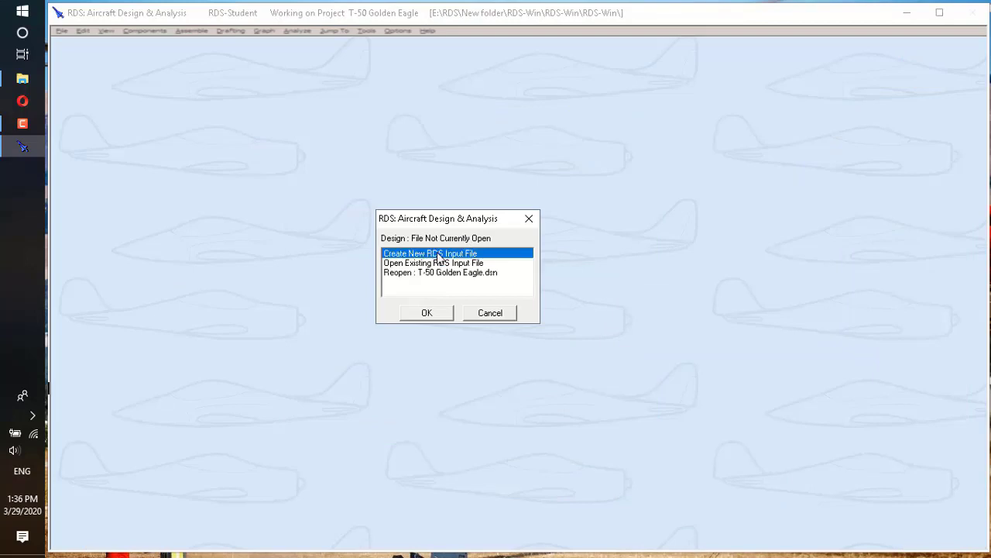
click(431, 314)
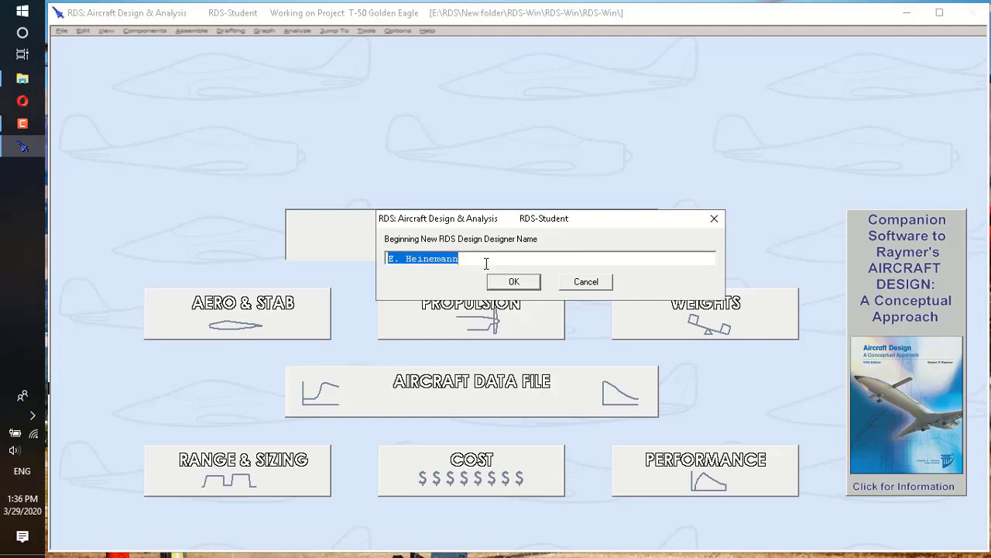
Enter the designer's full name and name the new project T-50 Golden Eagle.
text(Muhammad A)
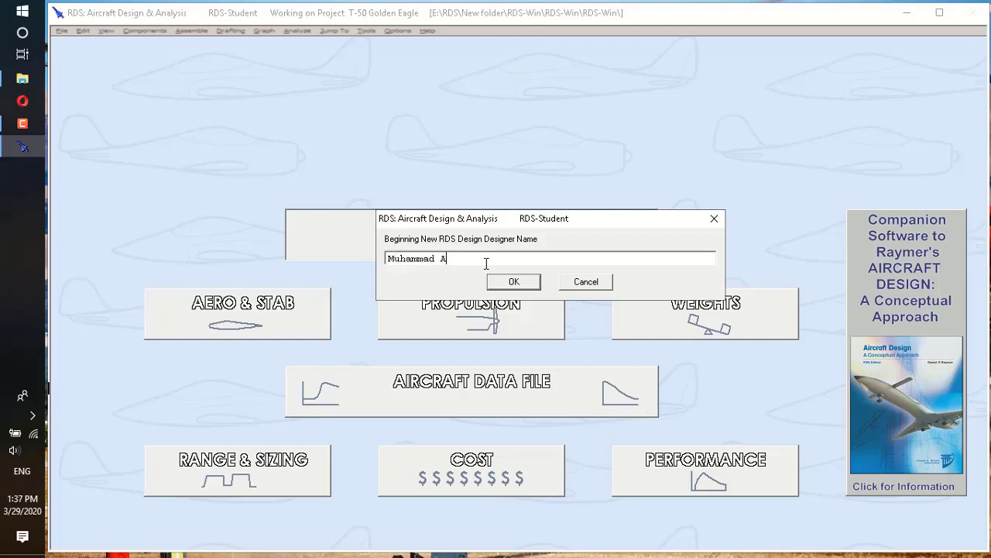
text(zeem Ahmad)
key(Return)
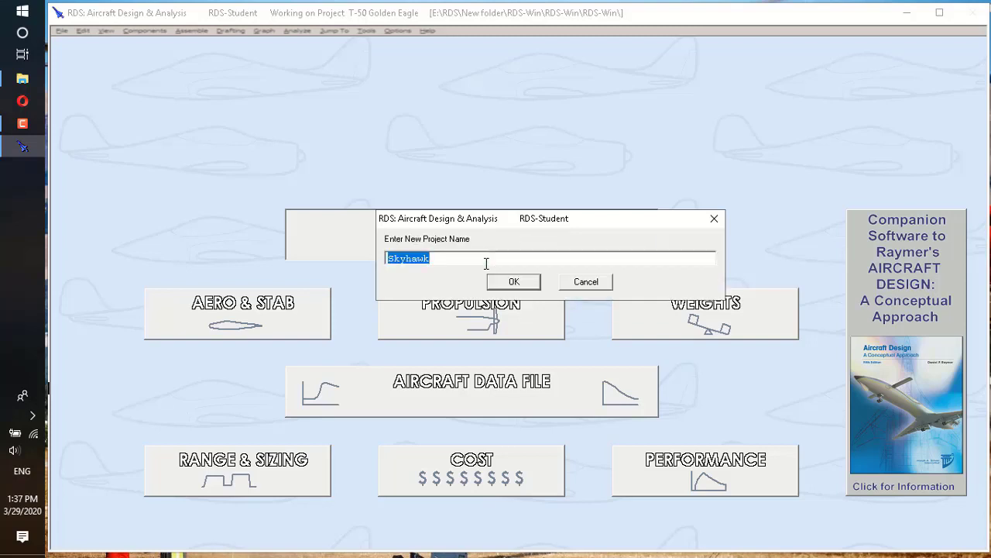
text(T)
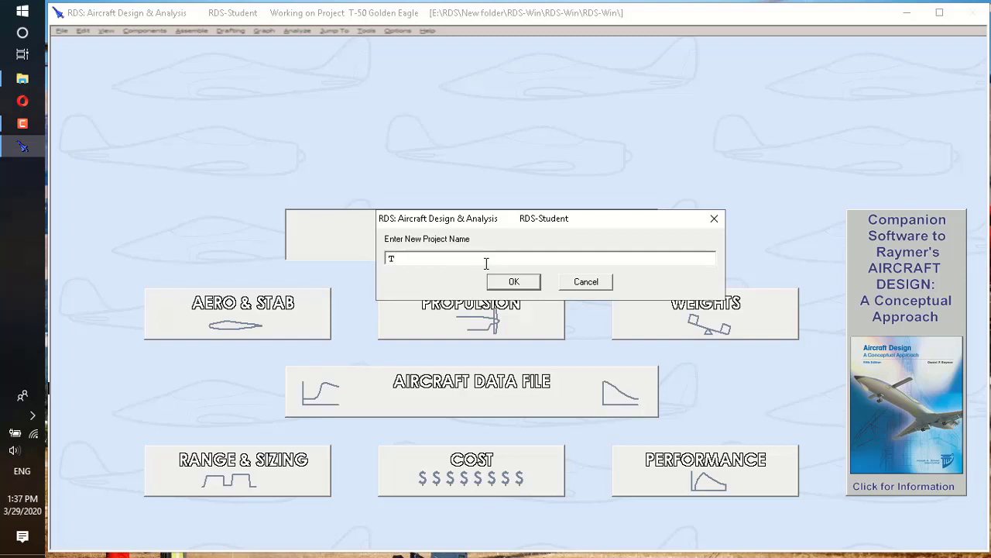
text(-50 Golden Eagle)
key(Return)
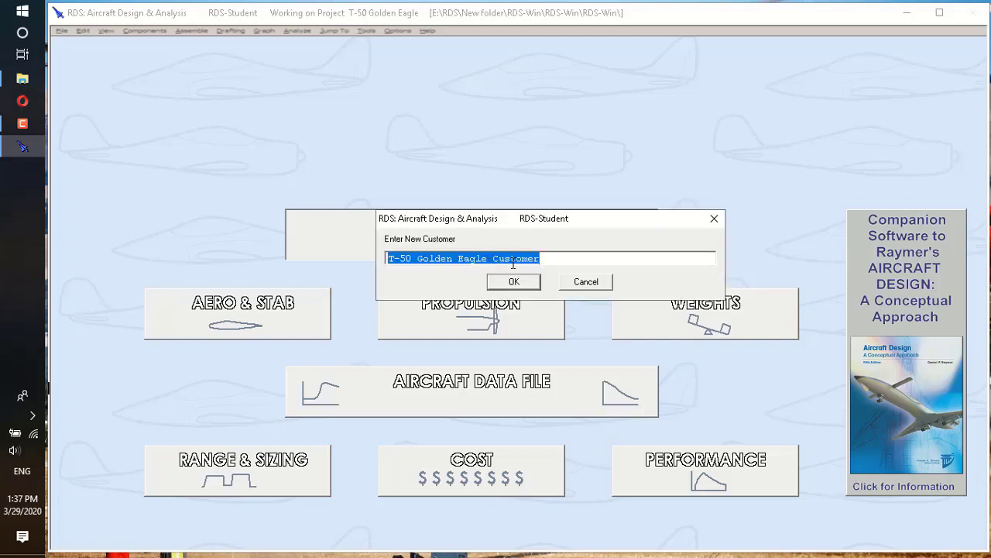
Accept the default customer and save the design note "First Iteration Aircraft".
click(521, 283)
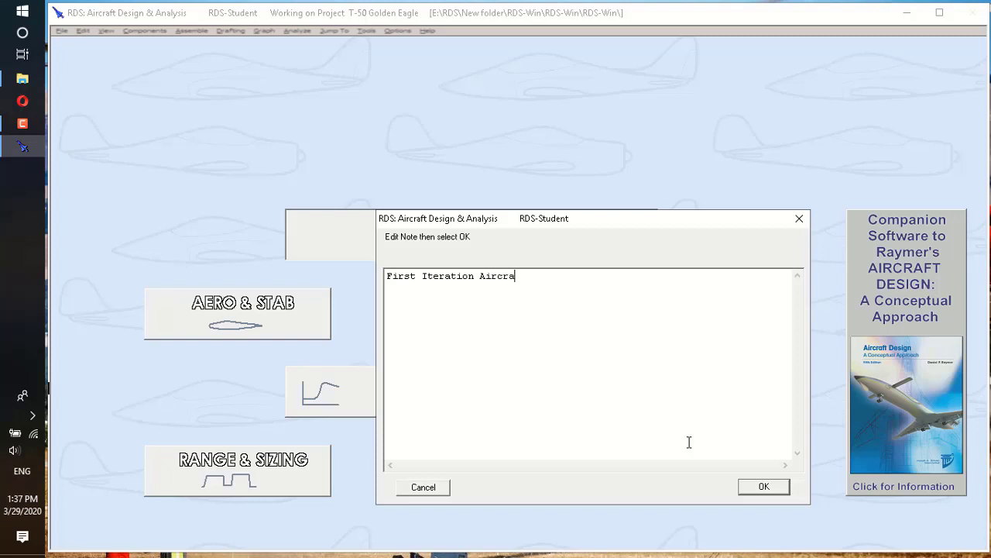
text(ft)
click(774, 486)
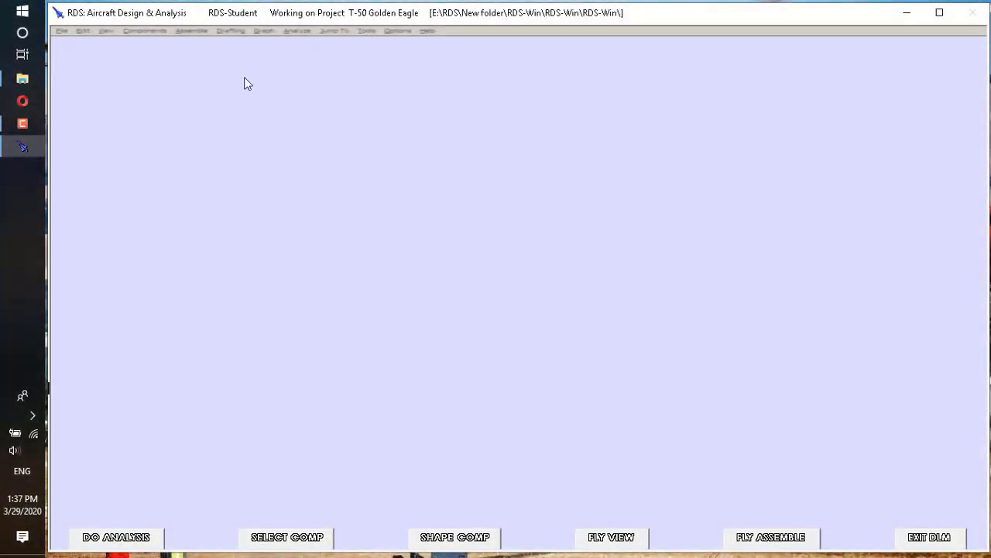
Create a new fuselage component named Fuselage with left-right symmetry, placed on one side of the global centerline.
click(163, 30)
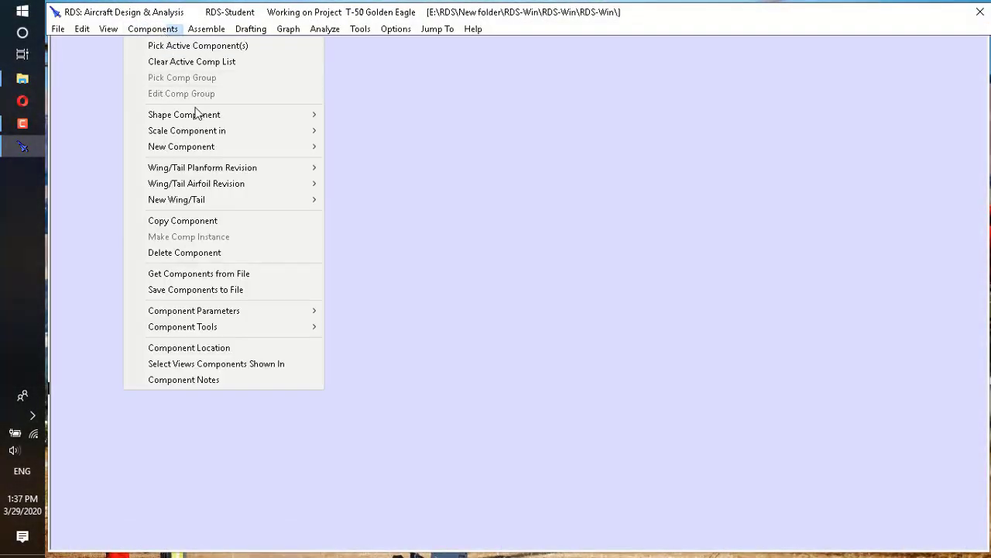
mouse_move(196, 117)
mouse_move(204, 204)
mouse_move(205, 151)
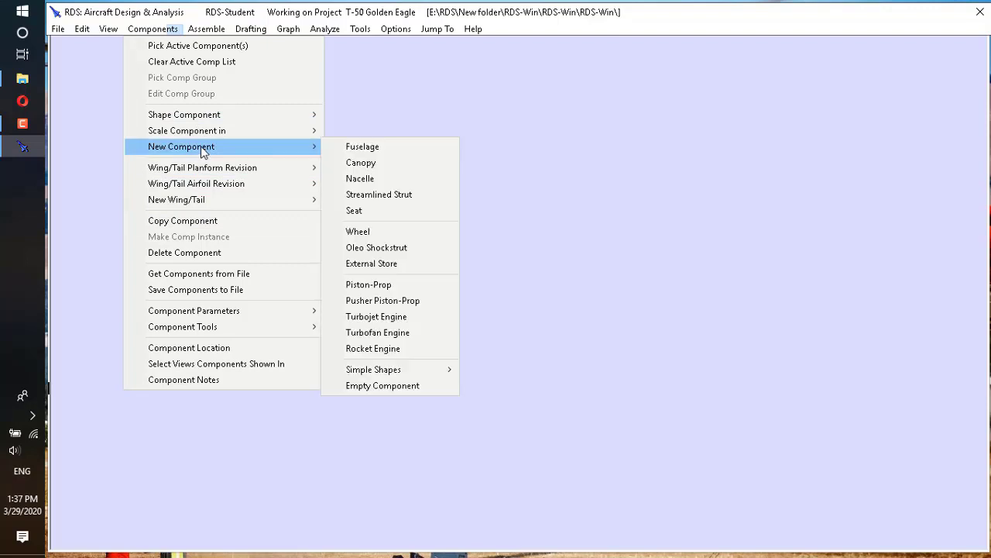
click(341, 147)
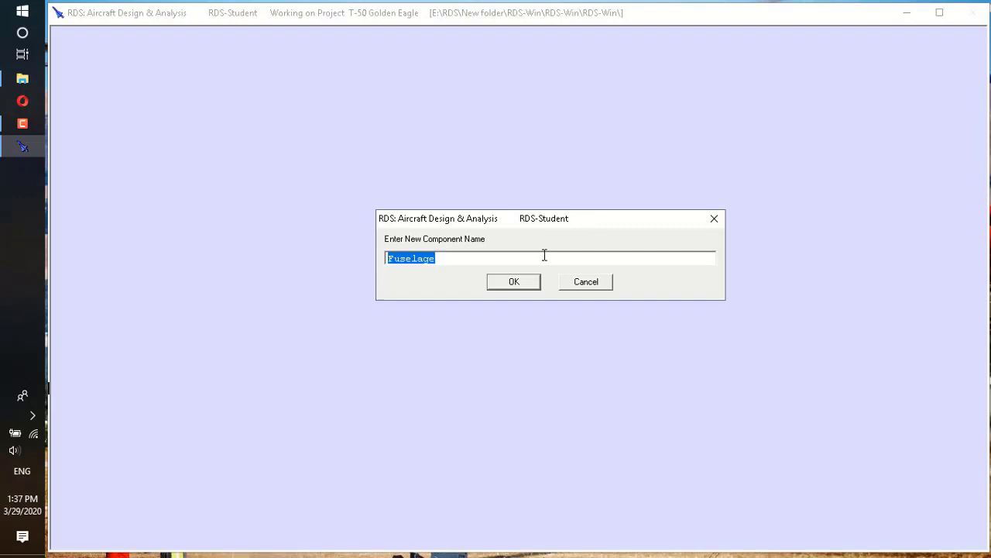
key(Return)
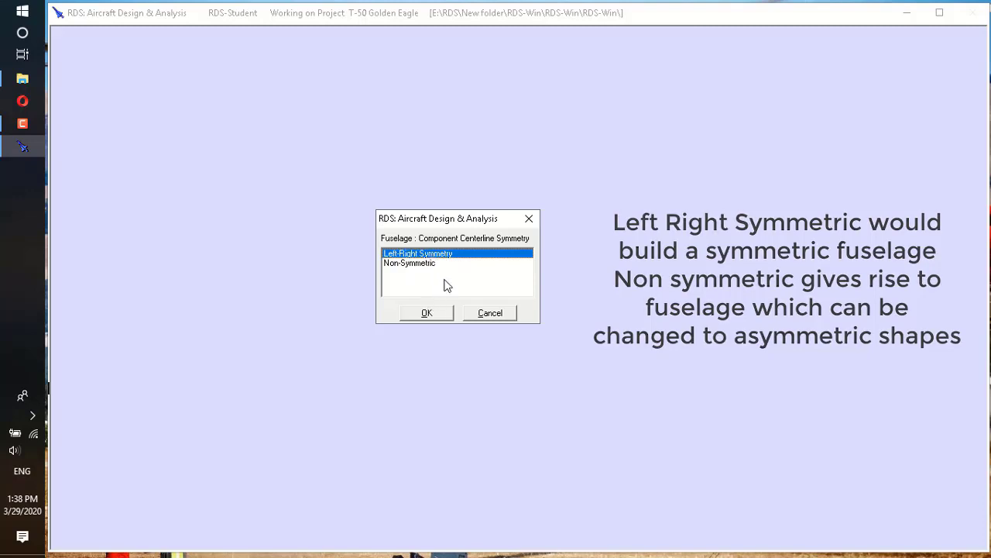
click(438, 311)
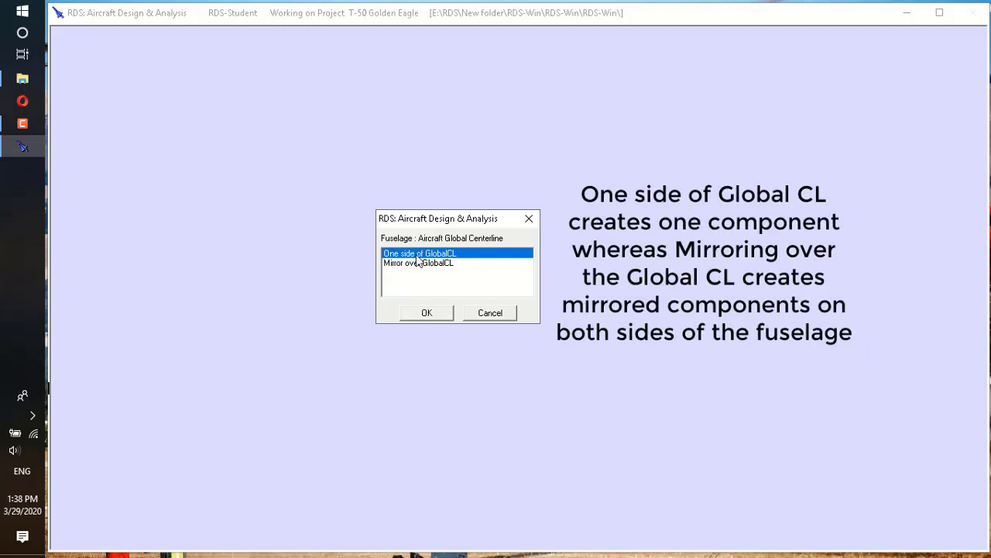
click(438, 315)
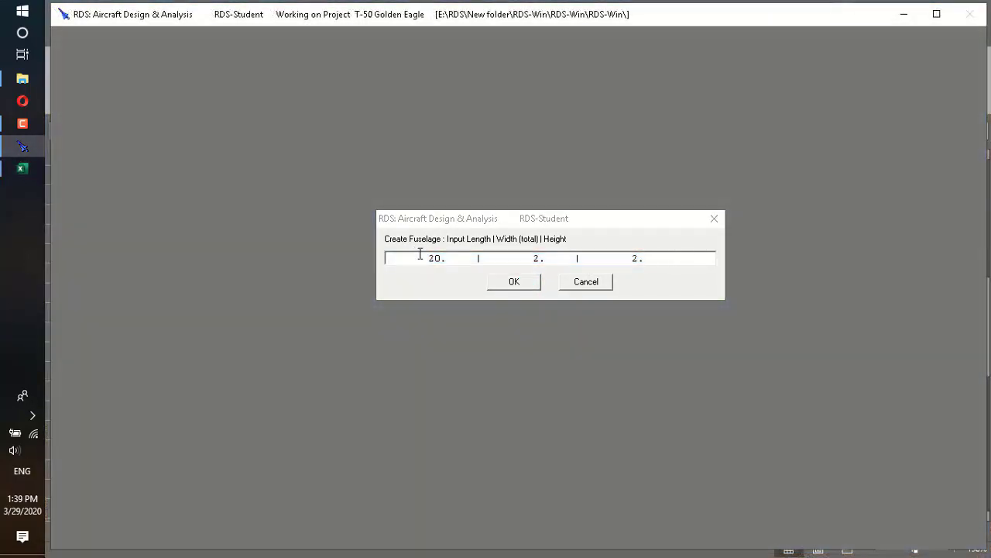
Set the new fuselage's length to 55.7.
click(436, 257)
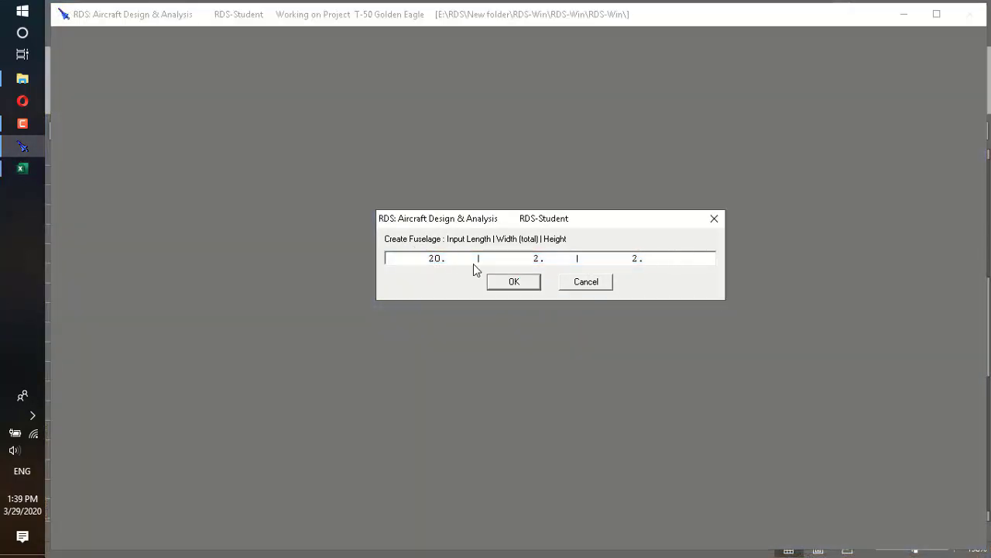
key(BackSpace)
key(Delete)
text(55.7)
Switch to the Excel design sheet and check the fuselage dimensions, moving the dimension dialog clear of the values.
click(24, 169)
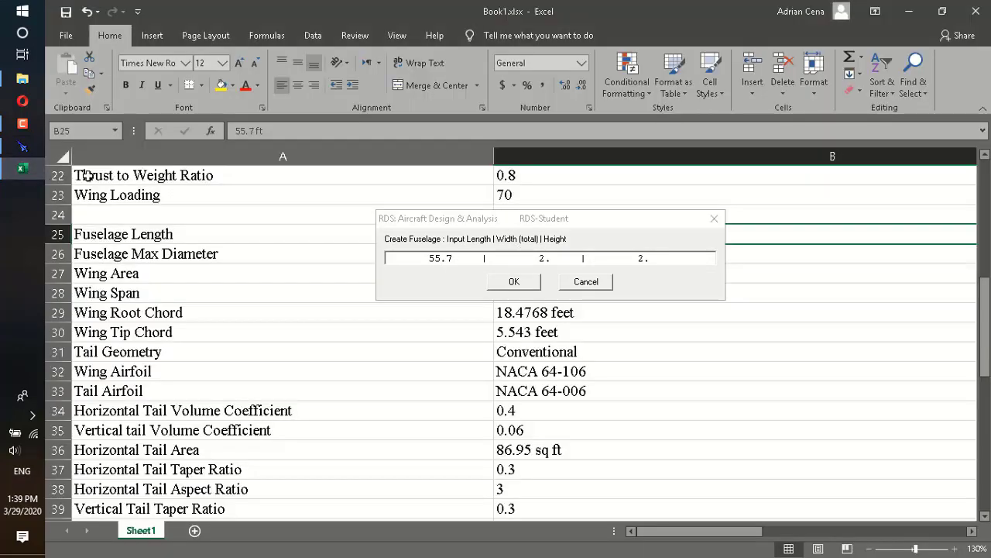
drag(497, 217, 505, 325)
click(23, 169)
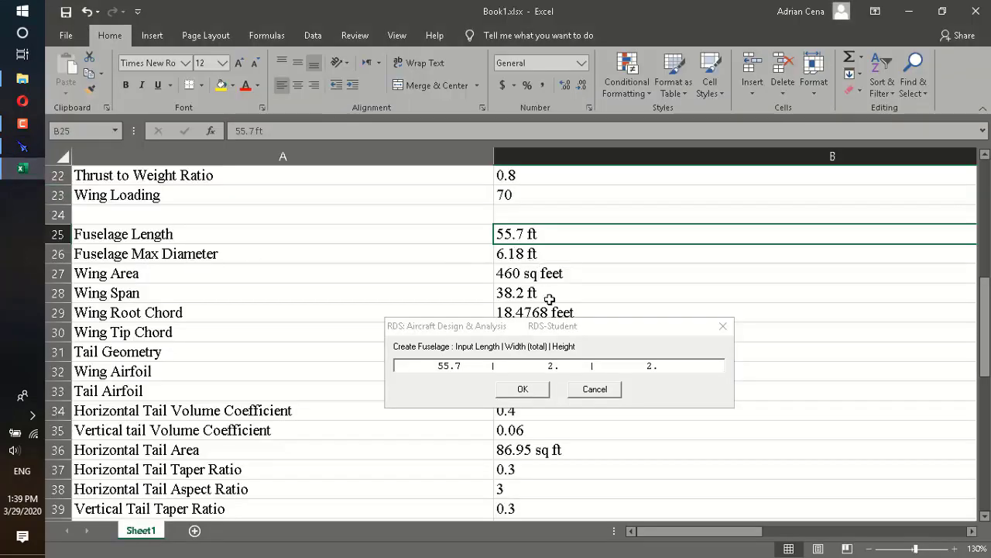
Return to RDS, set the fuselage's total width and height to 5 each, and accept the dimensions.
click(554, 366)
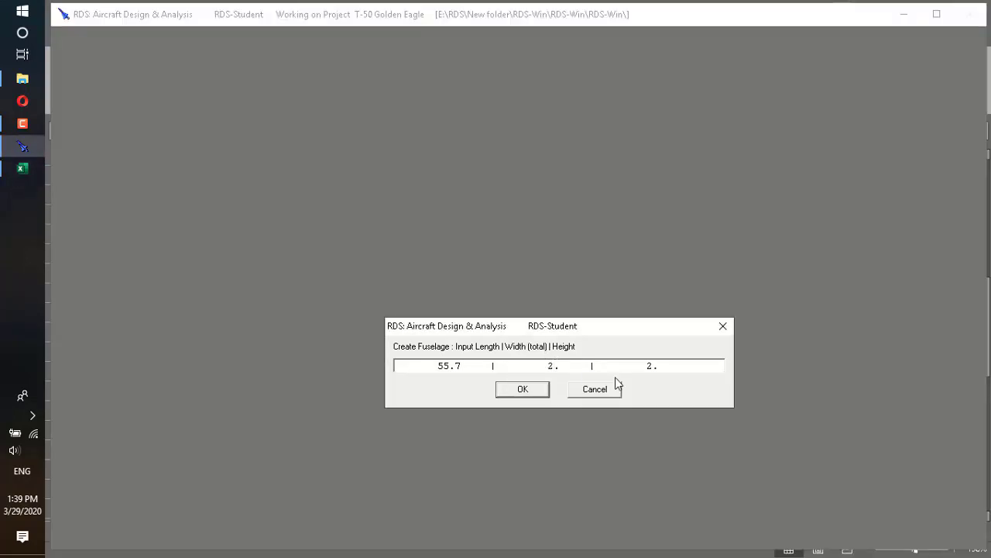
key(BackSpace)
text(5)
key(Right)
key(Right)
key(Right)
key(Right)
key(Right)
key(Right)
key(Right)
key(Right)
key(Right)
key(Right)
key(Delete)
text(5)
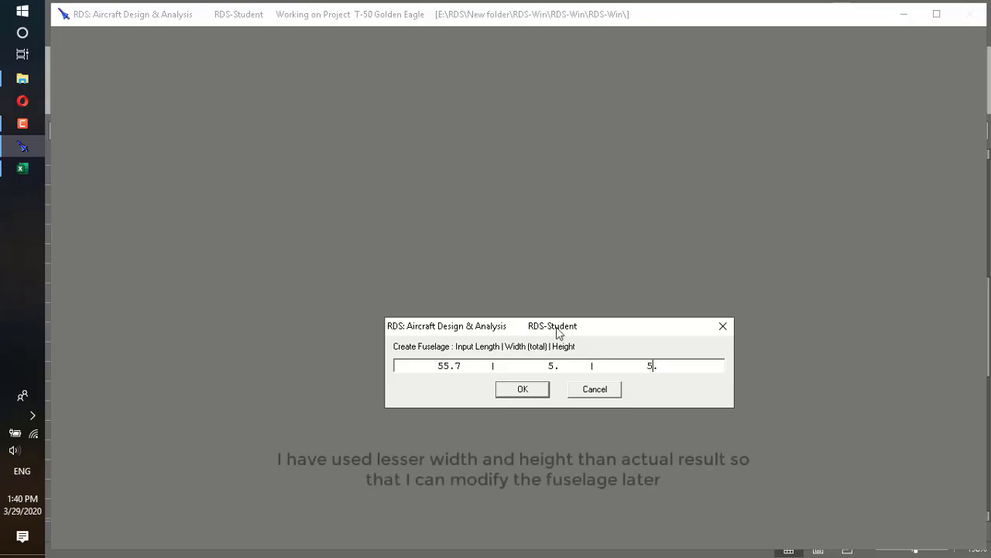
drag(542, 329, 507, 264)
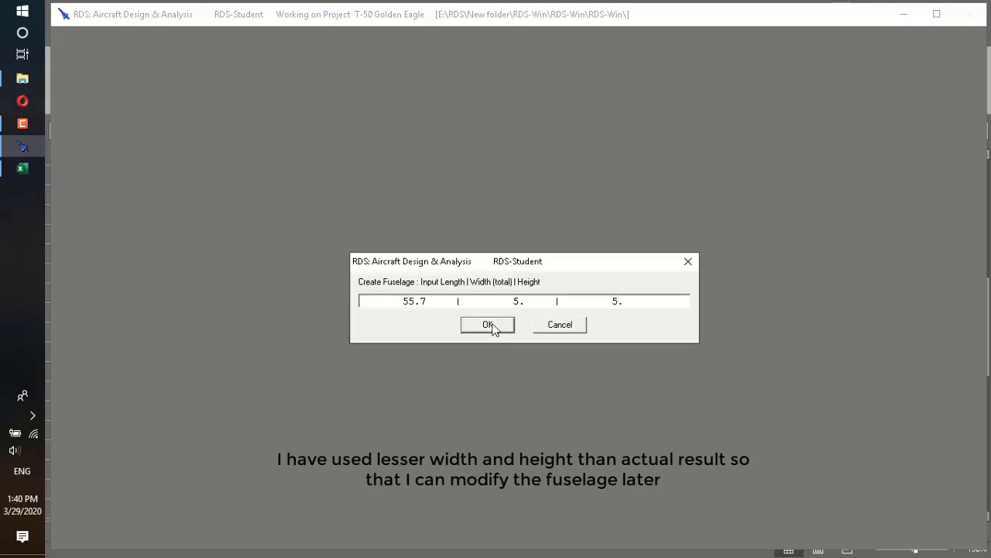
click(488, 324)
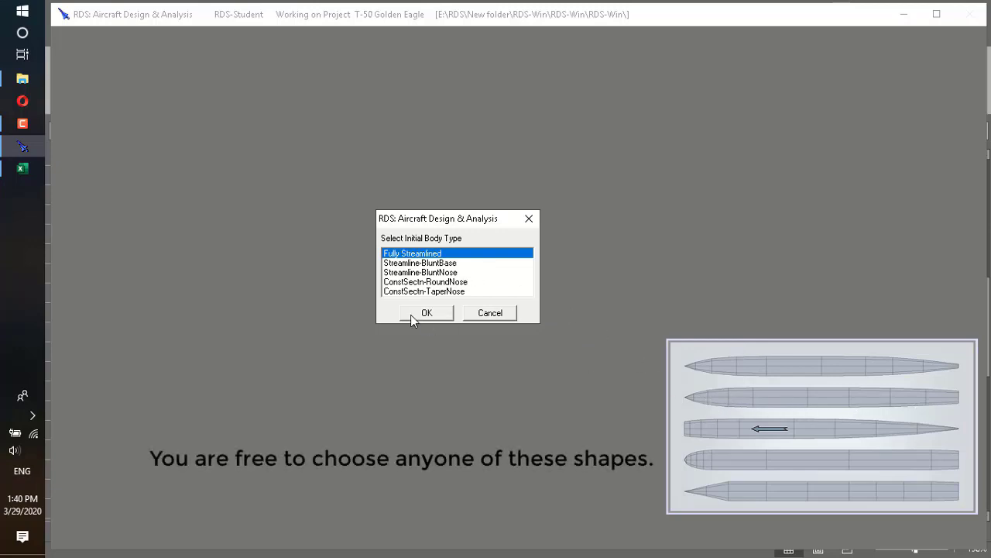
Choose the Streamline-BluntBase body type and the Circle/Ellipse section shape to generate the fuselage.
click(398, 264)
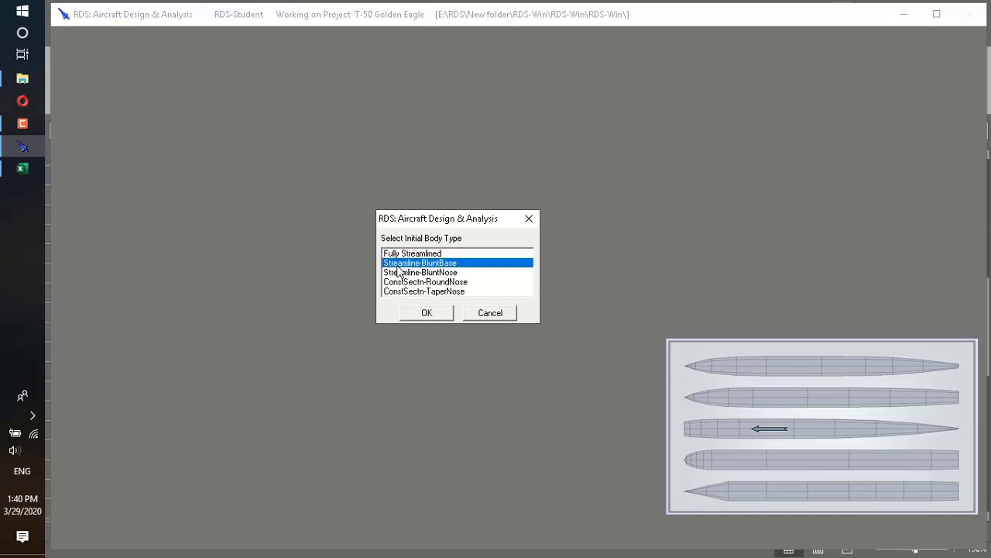
click(434, 315)
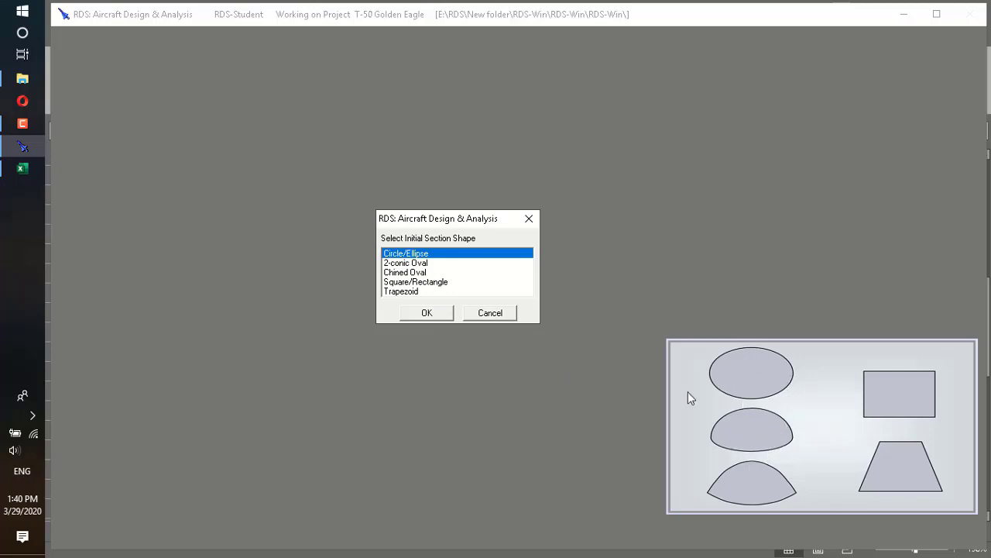
click(412, 264)
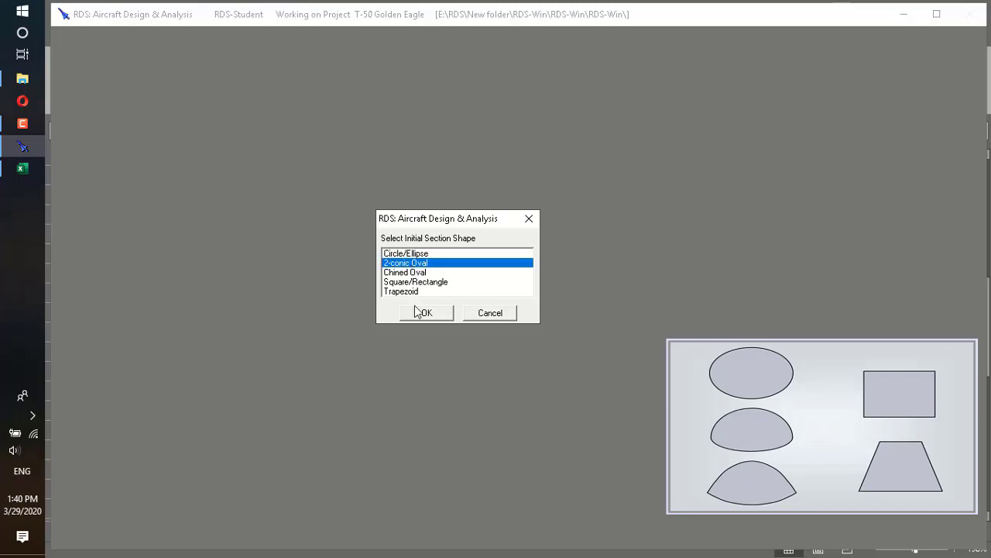
click(406, 253)
click(431, 312)
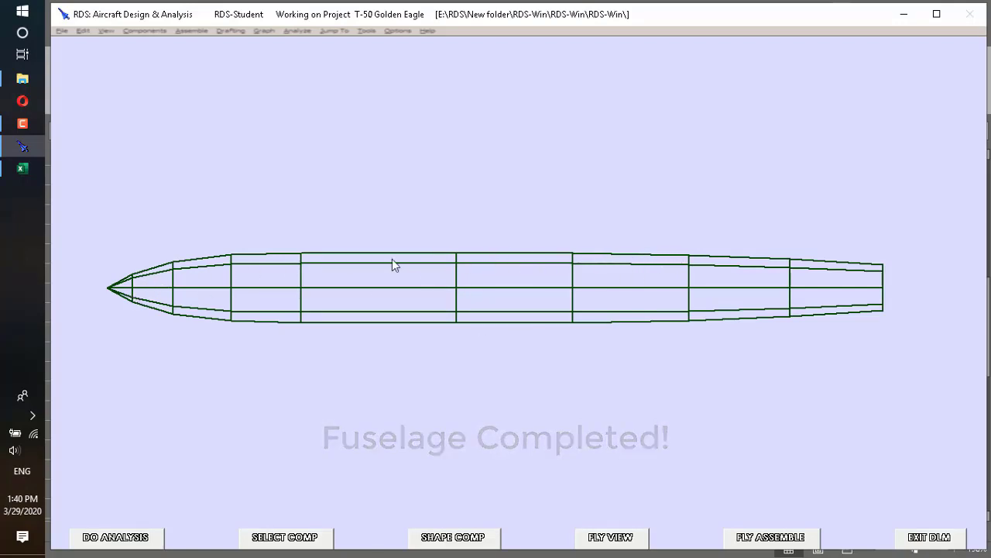
Start a new wing component and accept the default name Wing.
click(473, 536)
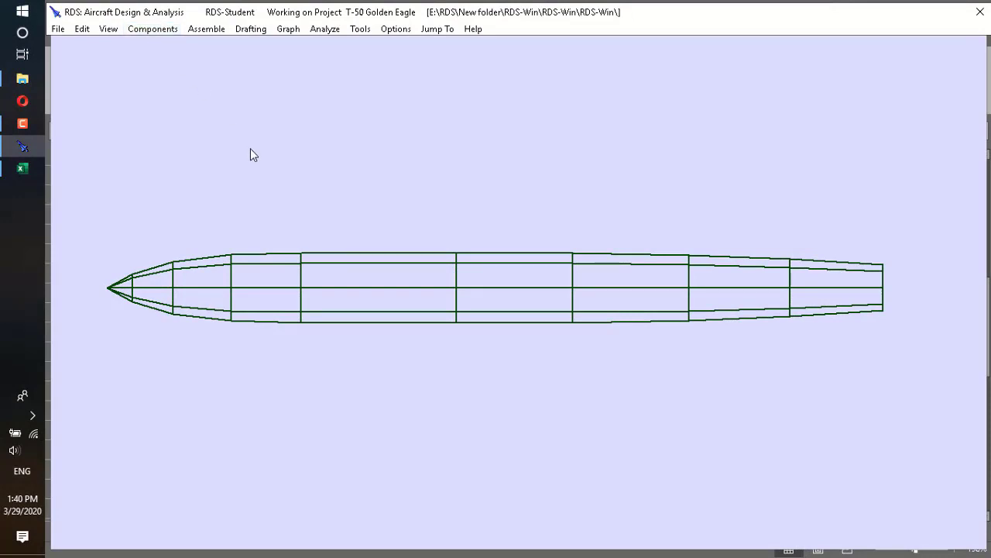
click(165, 31)
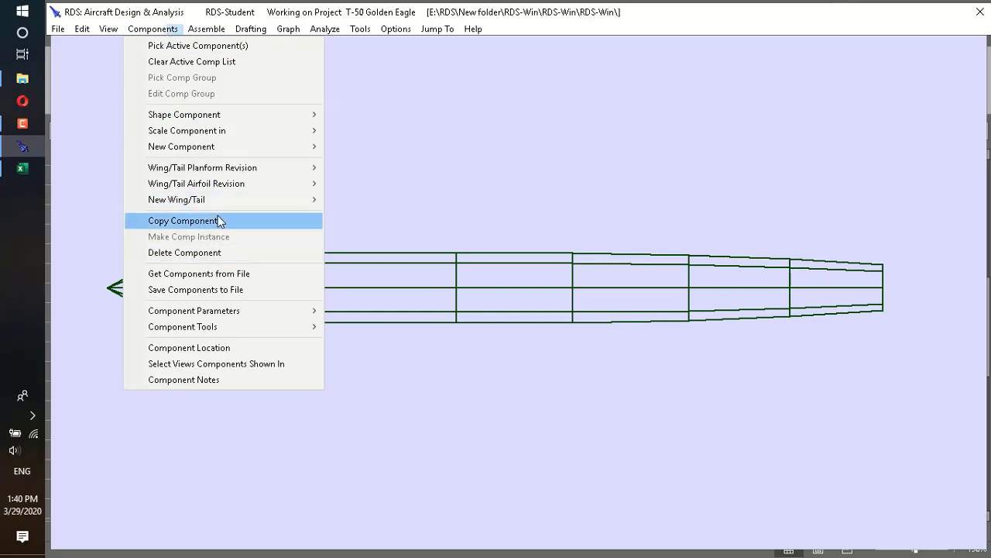
mouse_move(218, 206)
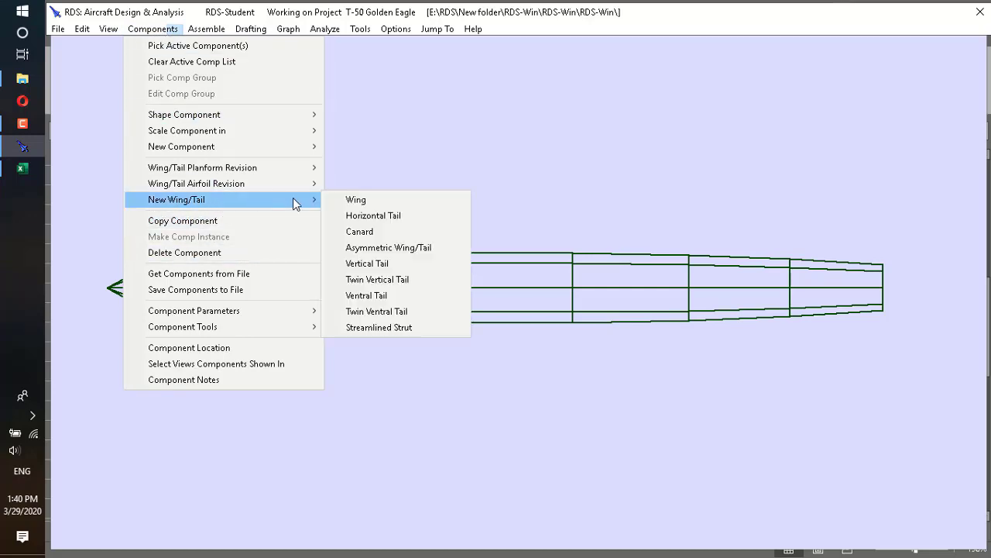
click(364, 199)
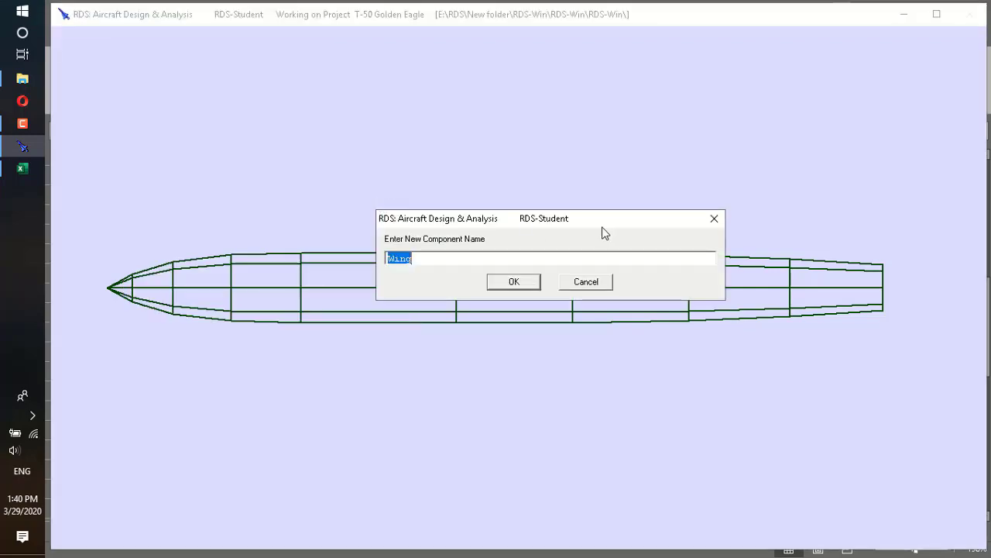
click(533, 282)
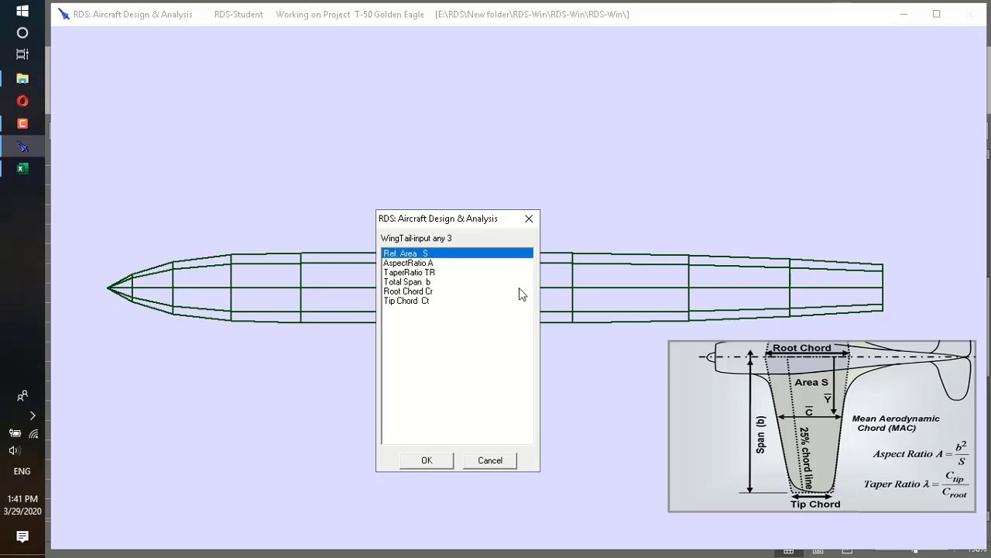
Set the wing's reference area to 460.
key(Return)
drag(448, 218, 459, 312)
drag(460, 312, 460, 313)
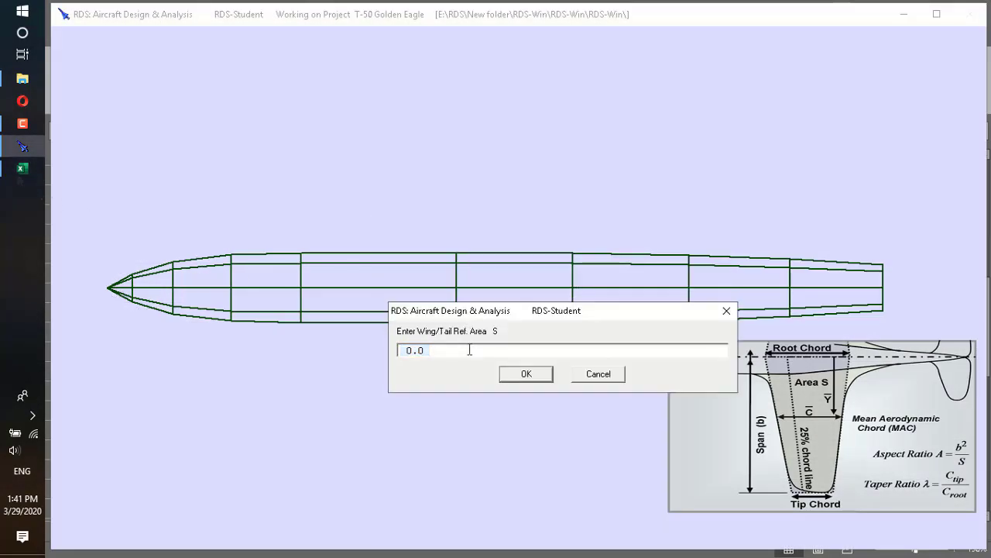
text(0.)
key(BackSpace)
key(BackSpace)
text(460)
click(528, 373)
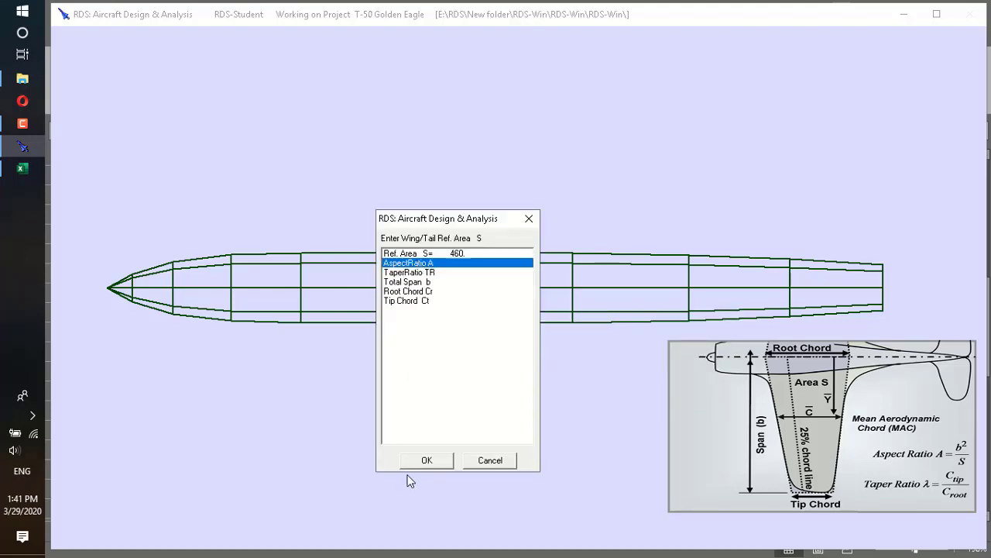
Set the wing's aspect ratio to 3.18.
key(Return)
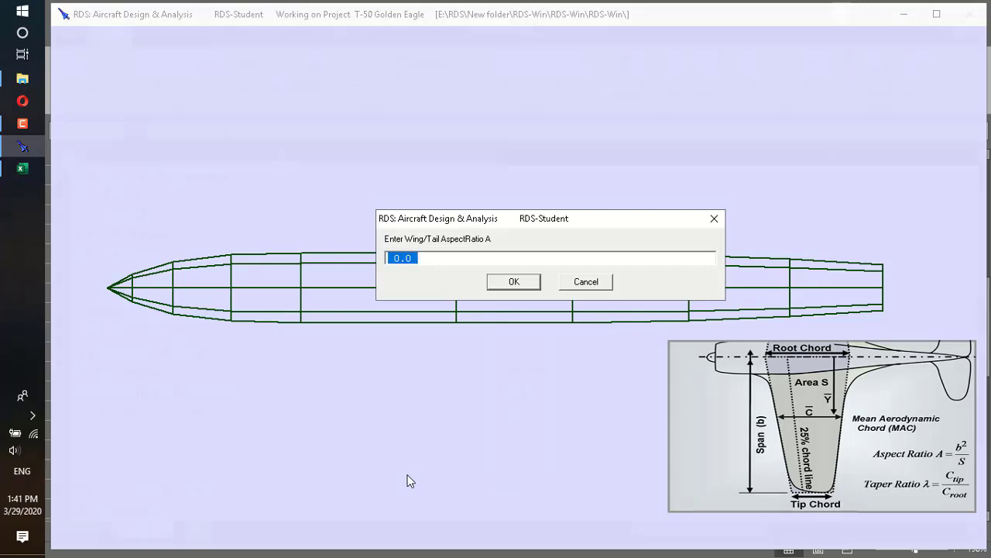
click(439, 258)
key(BackSpace)
key(BackSpace)
key(BackSpace)
text(3.18)
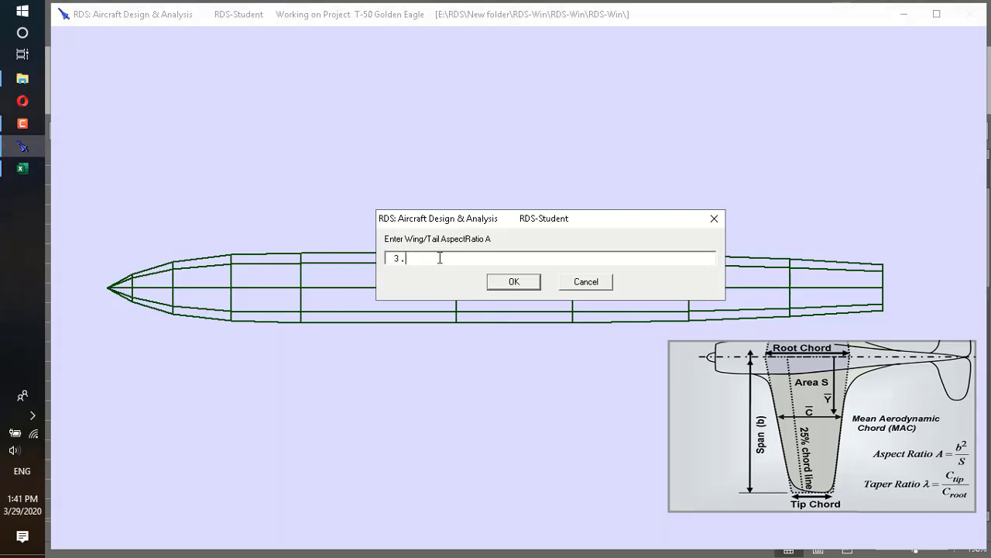
click(514, 282)
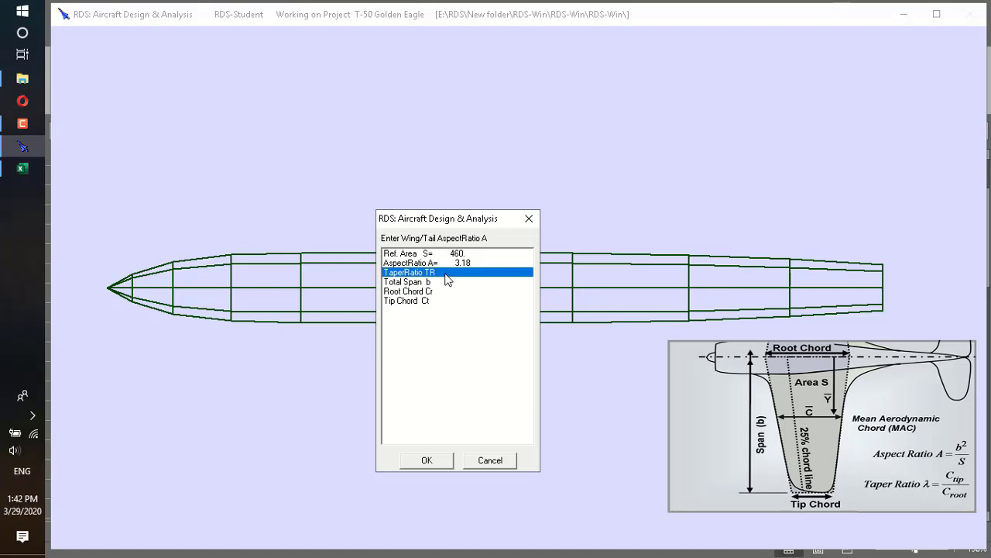
Set the wing's taper ratio to 0.4.
double_click(468, 277)
key(BackSpace)
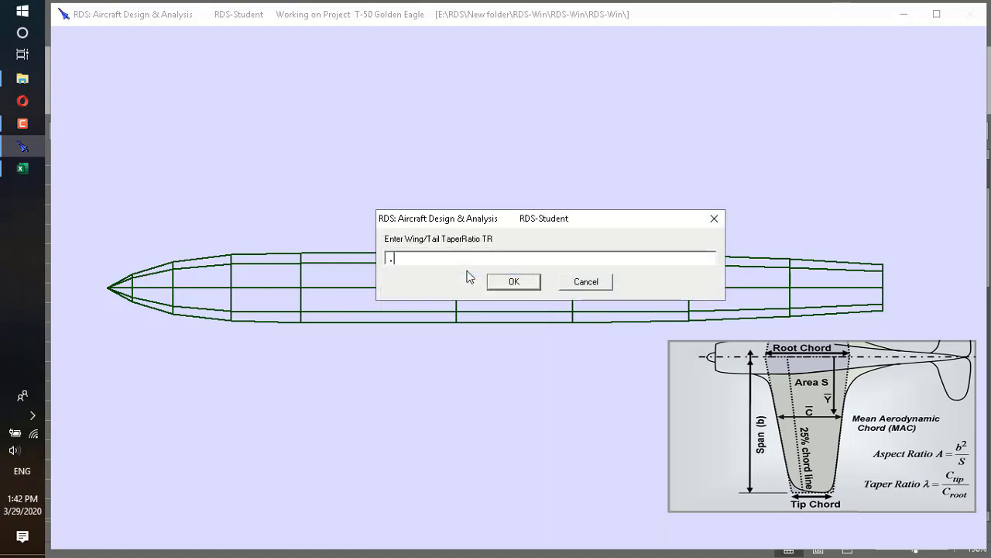
text(.4)
key(Return)
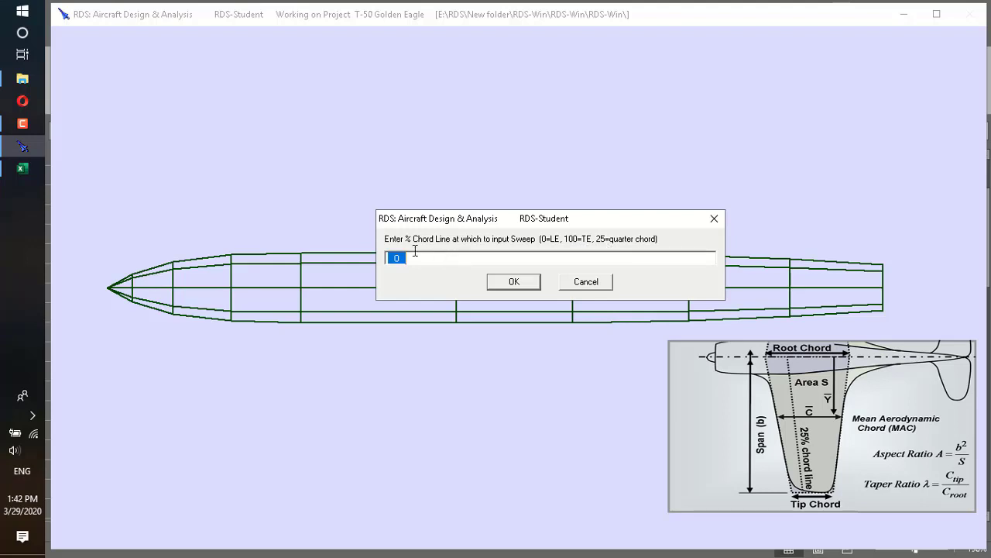
Give the wing a leading-edge (0% chord line) sweep of 45 and accept a dihedral of 0.
click(535, 284)
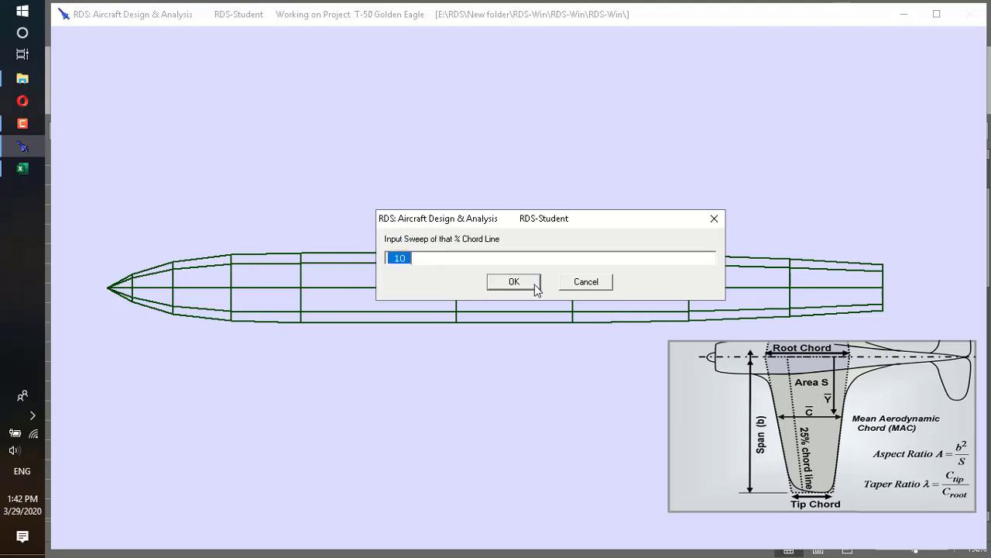
text(45)
click(491, 285)
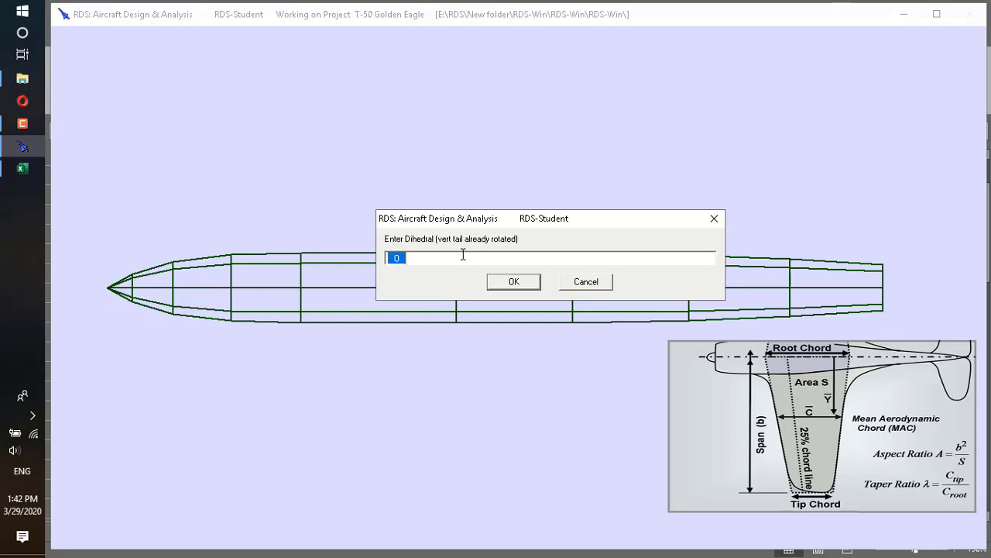
click(463, 255)
click(504, 283)
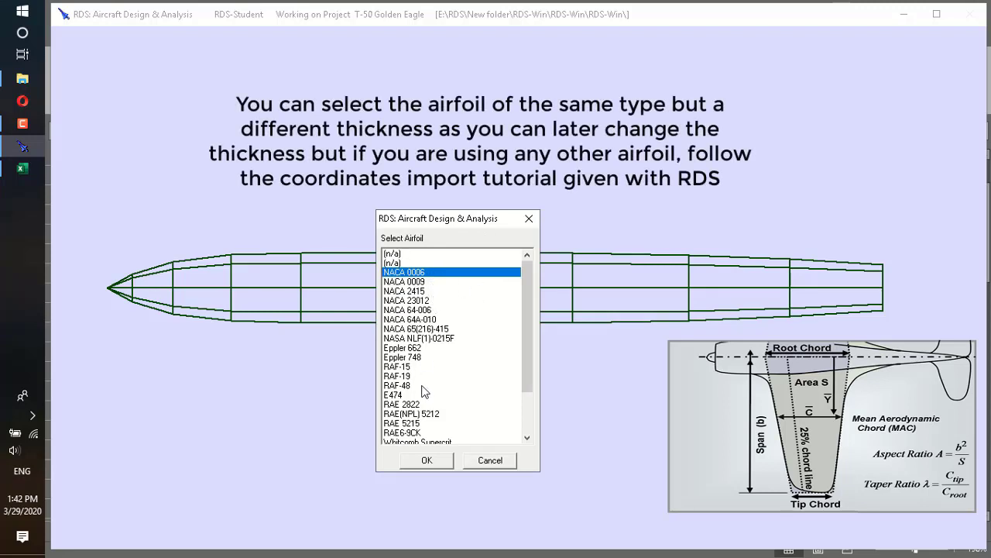
Assign the NACA 64-006 airfoil to the wing, accepting a t/c variation of 1.0 and a twist of 0.0.
mouse_move(525, 296)
mouse_down()
mouse_move(528, 342)
mouse_move(533, 278)
mouse_up()
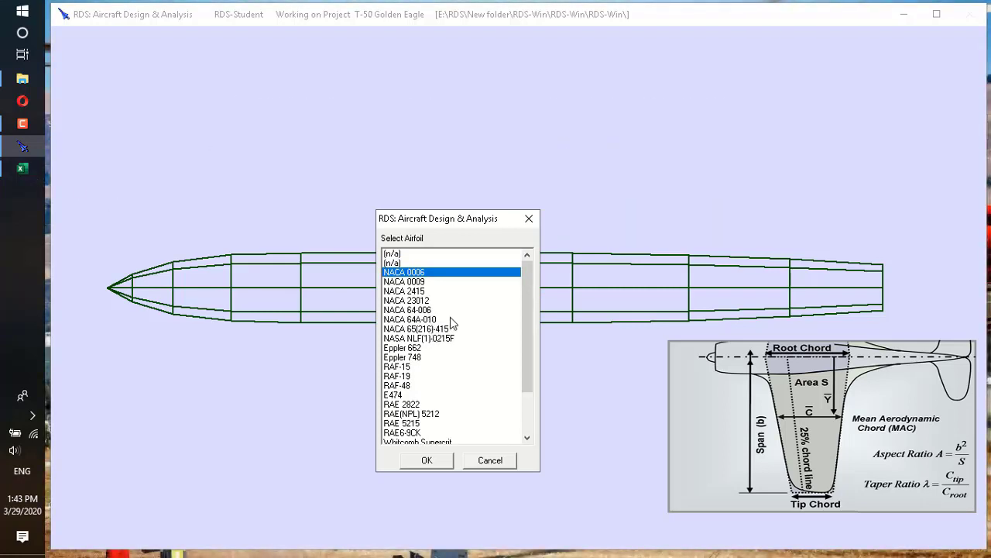
mouse_move(523, 302)
mouse_down()
mouse_move(523, 341)
mouse_move(530, 290)
mouse_up()
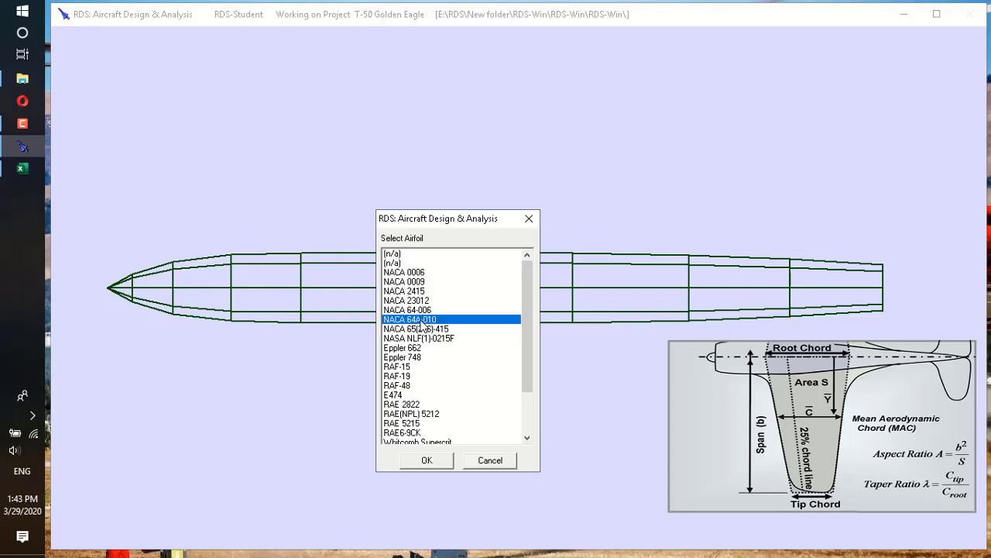
click(425, 321)
click(417, 309)
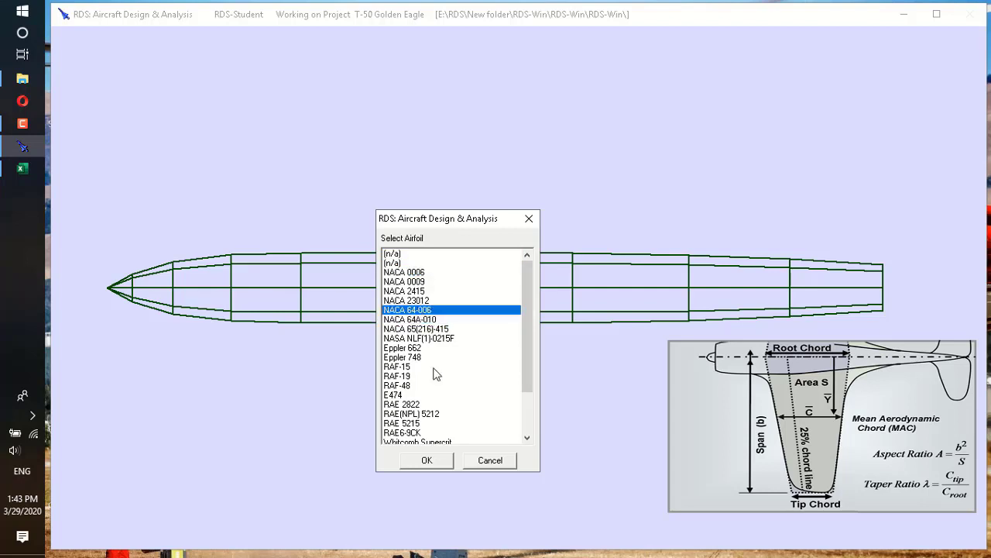
click(427, 461)
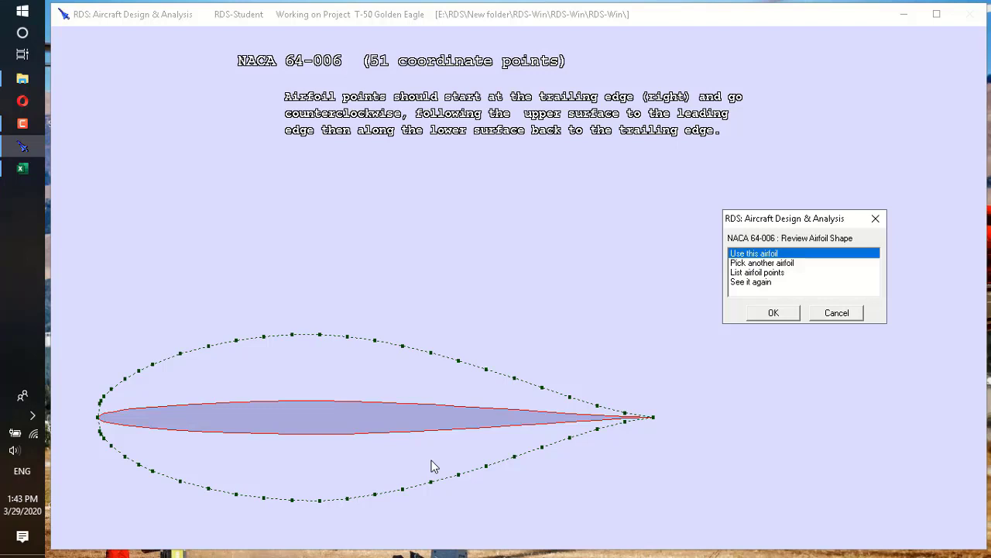
click(773, 313)
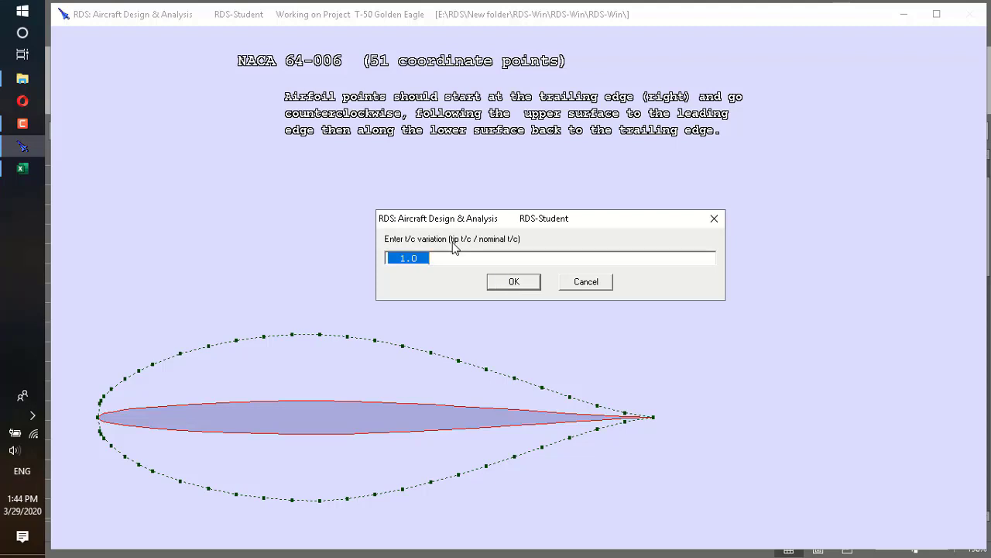
click(513, 282)
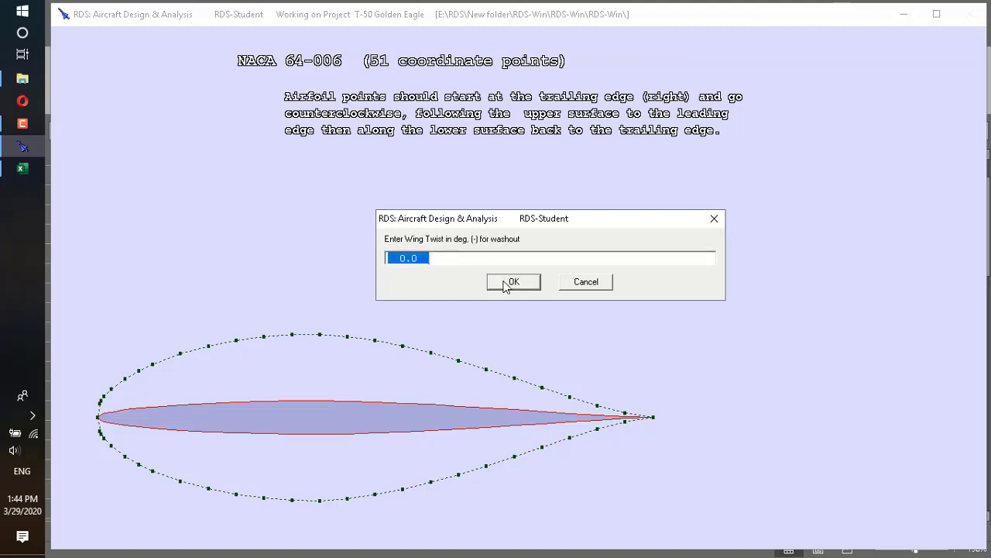
click(514, 282)
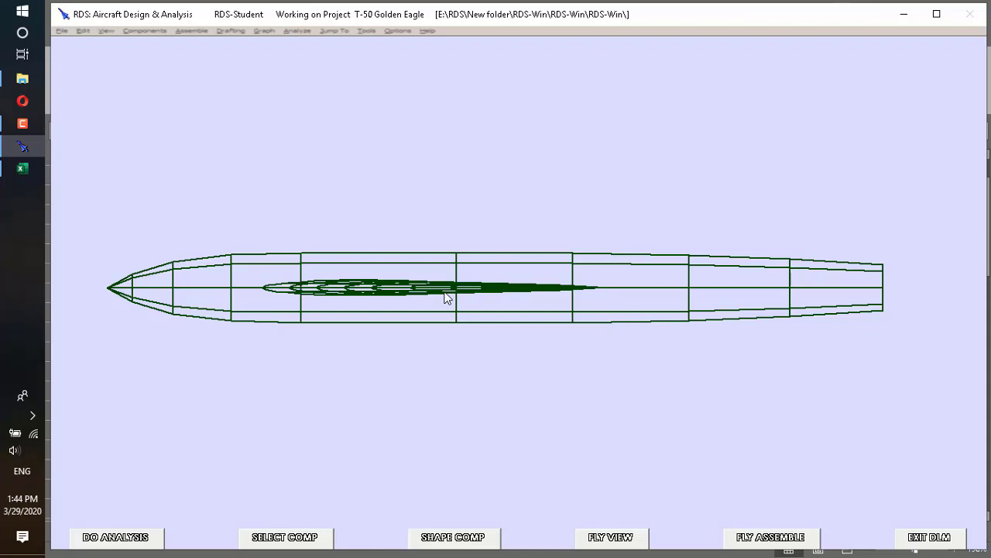
Inspect the fuselage and wing in the top, front and combined multi-view layouts, finishing with the layout that includes an isometric view.
key(2)
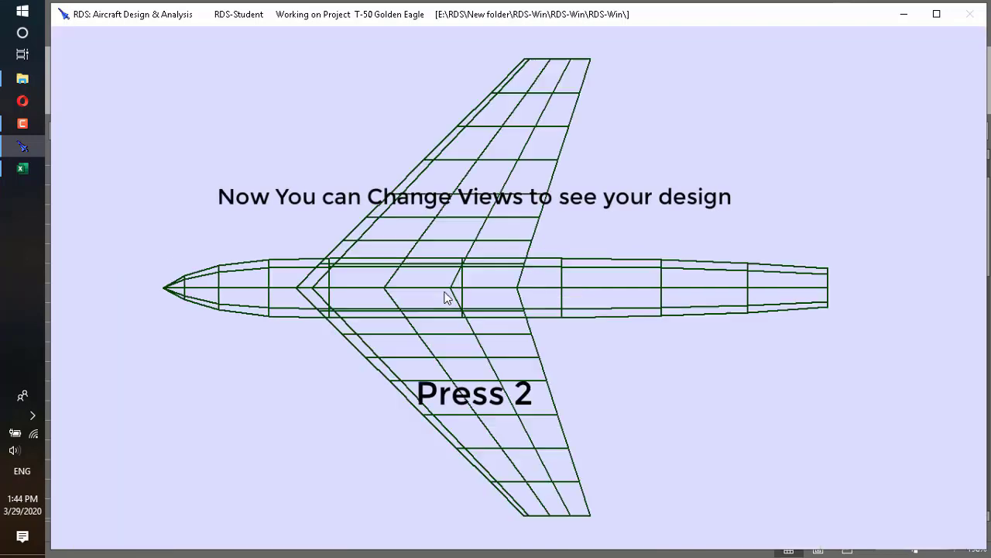
key(3)
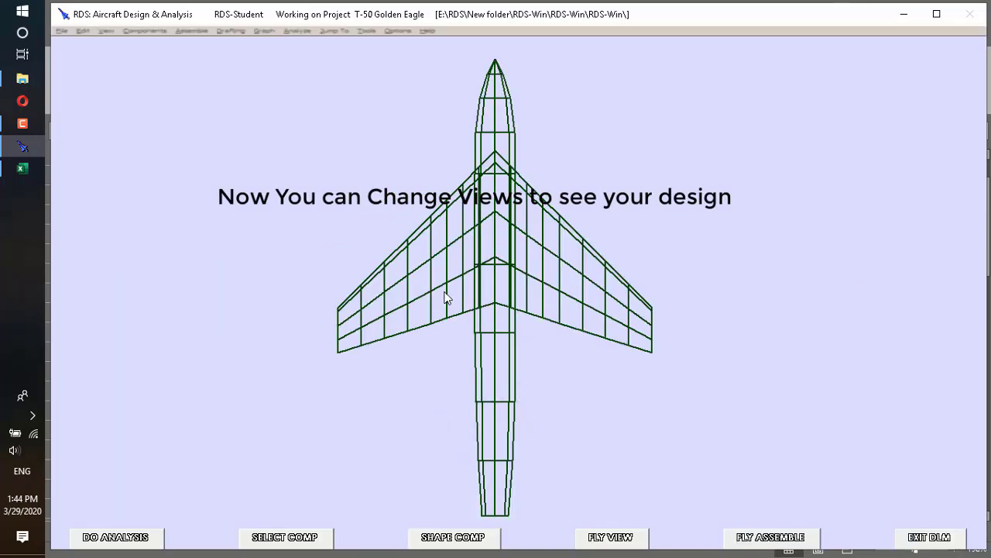
key(4)
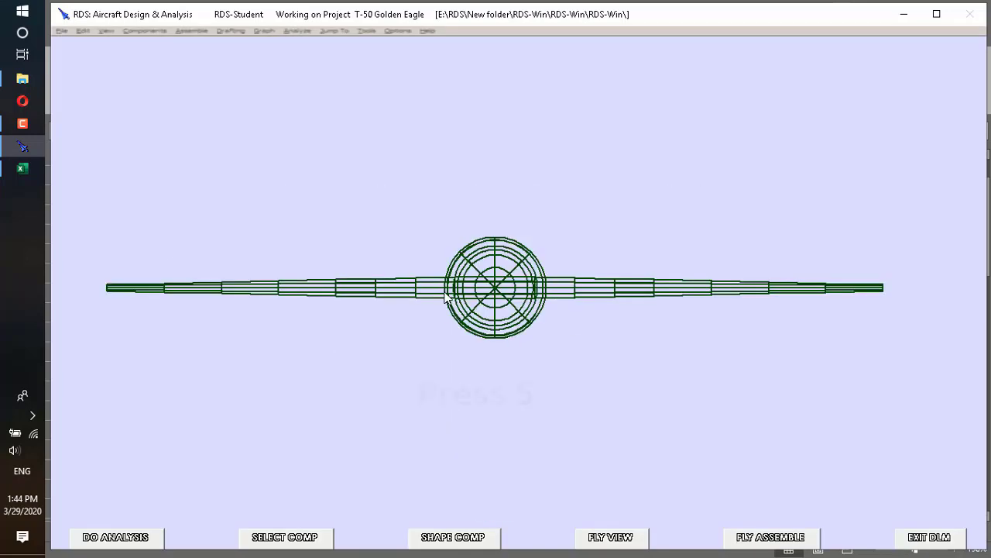
key(5)
key(6)
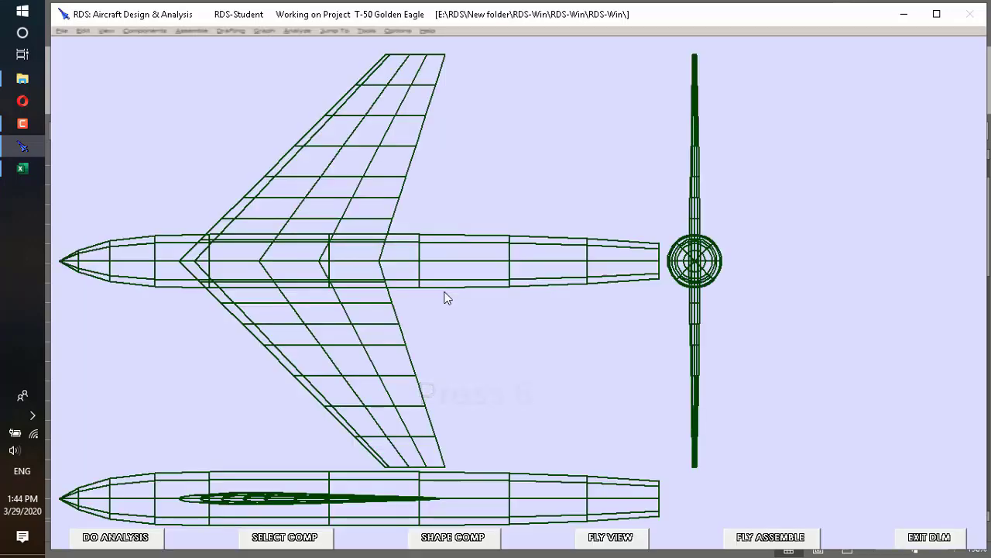
key(7)
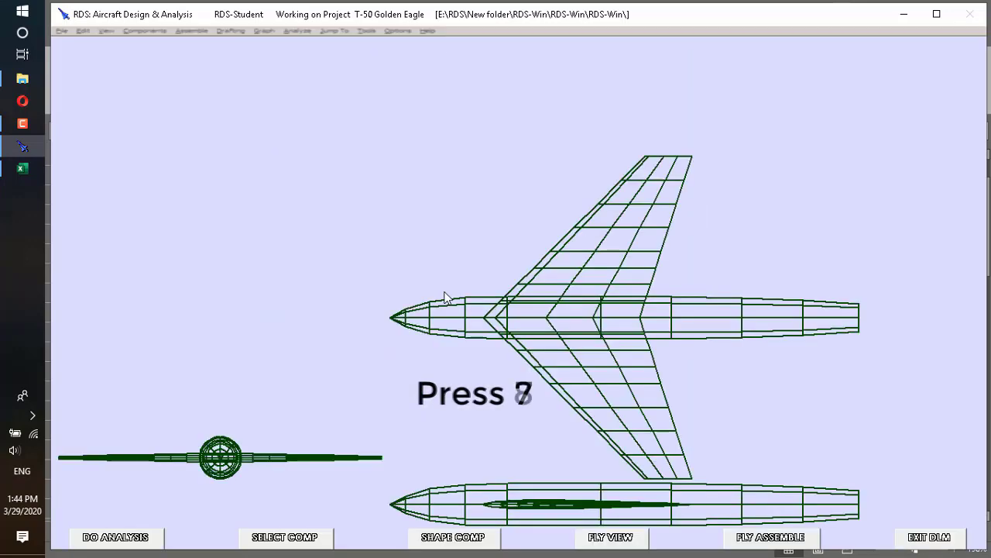
key(8)
key(9)
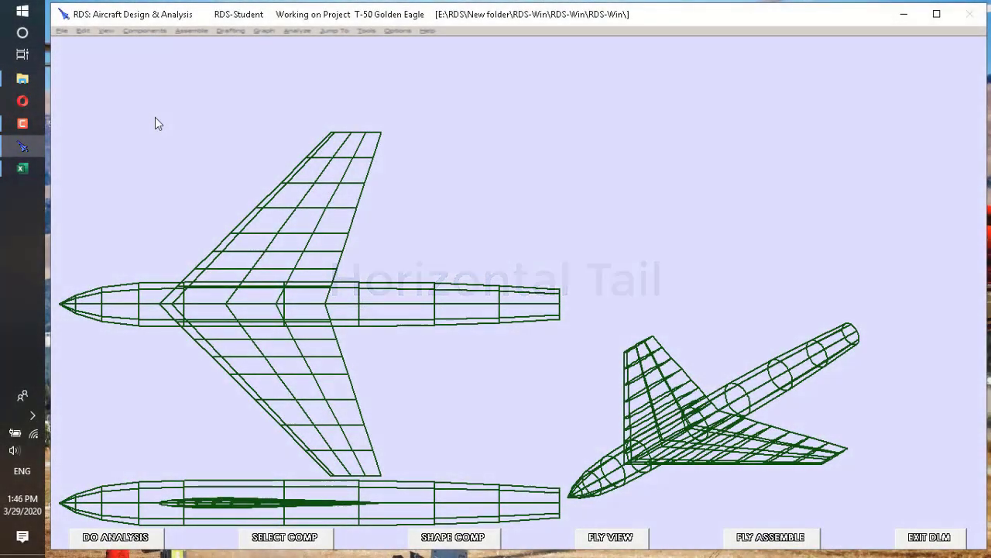
Add a new horizontal tail component, keeping the name Horizontal Tail.
click(155, 32)
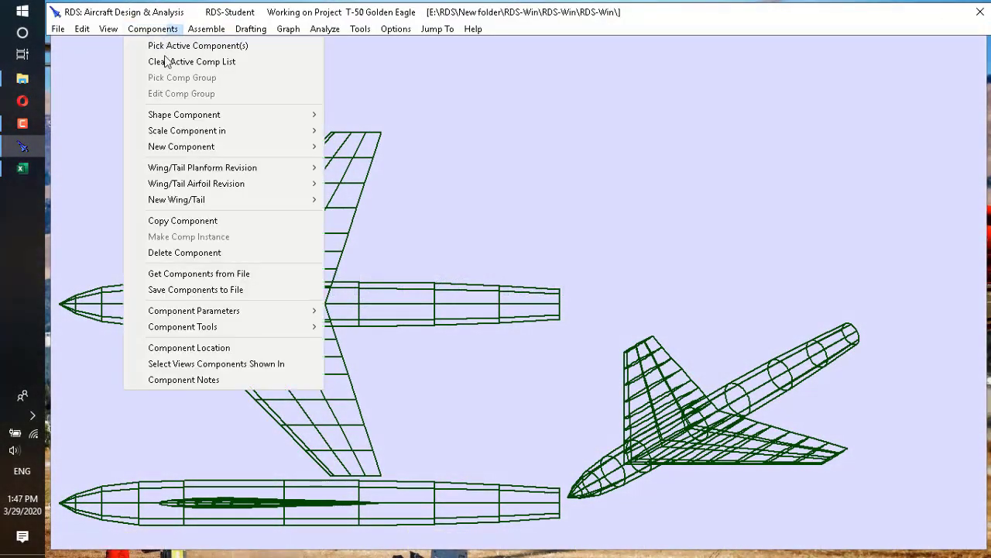
mouse_move(225, 202)
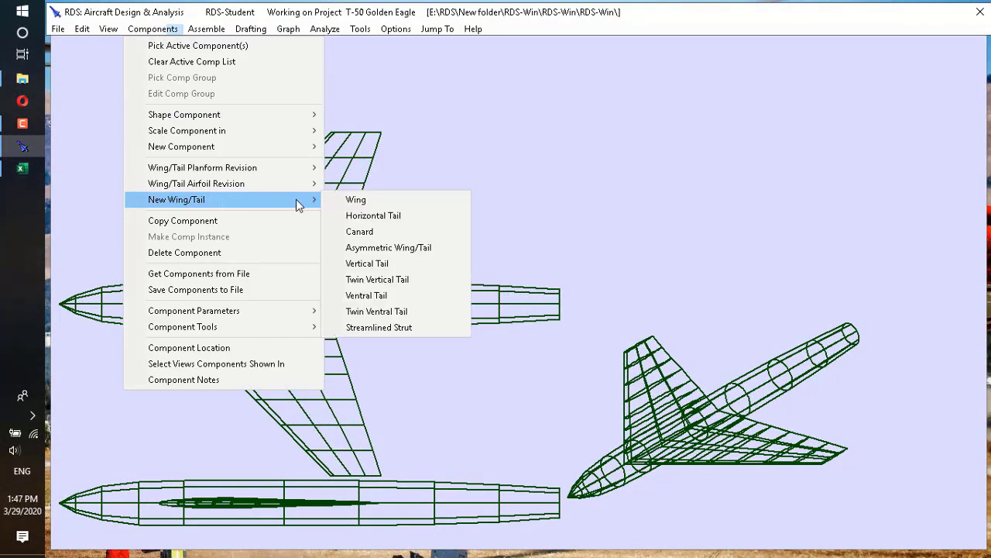
click(348, 218)
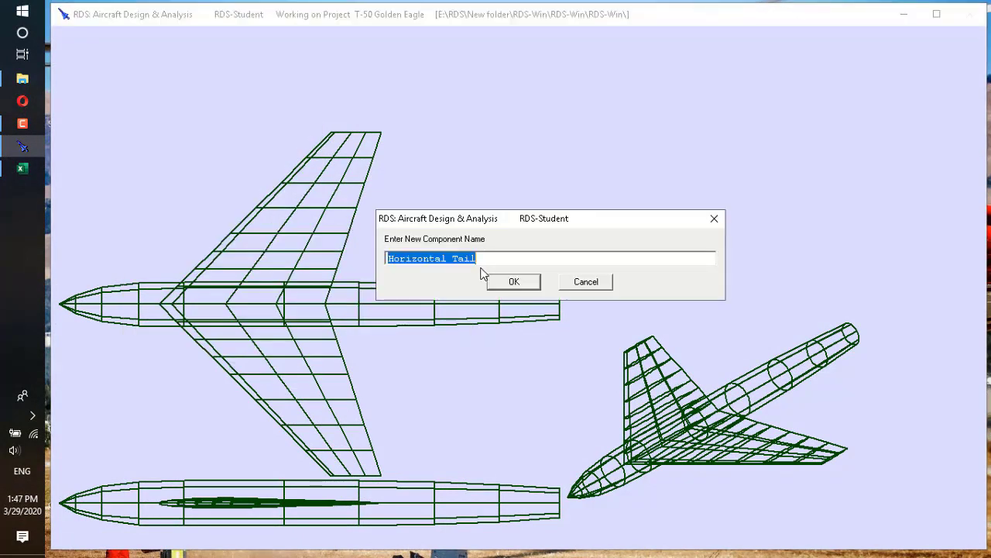
key(Return)
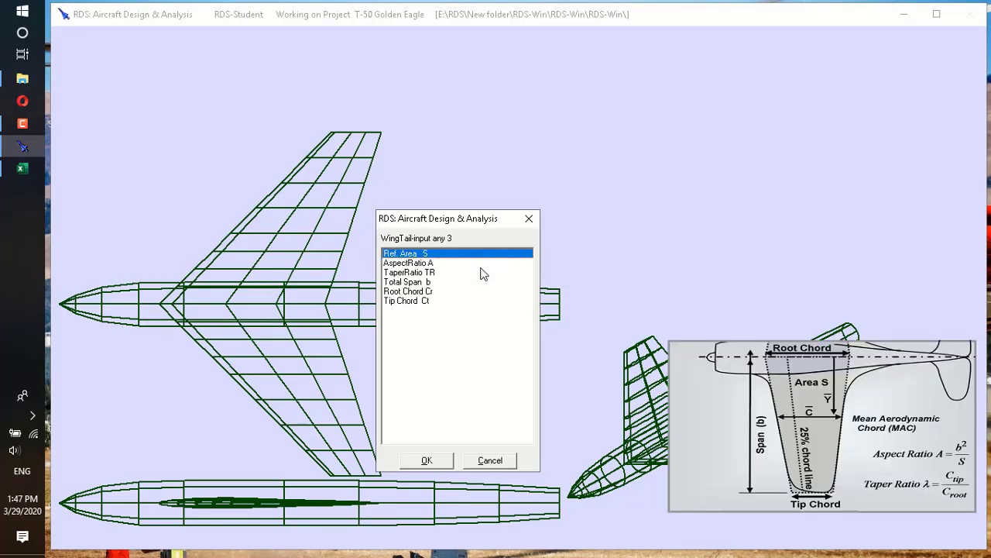
Define the horizontal tail's planform with a reference area of 86.95, an aspect ratio of 3 and a taper ratio of 0.3.
key(Return)
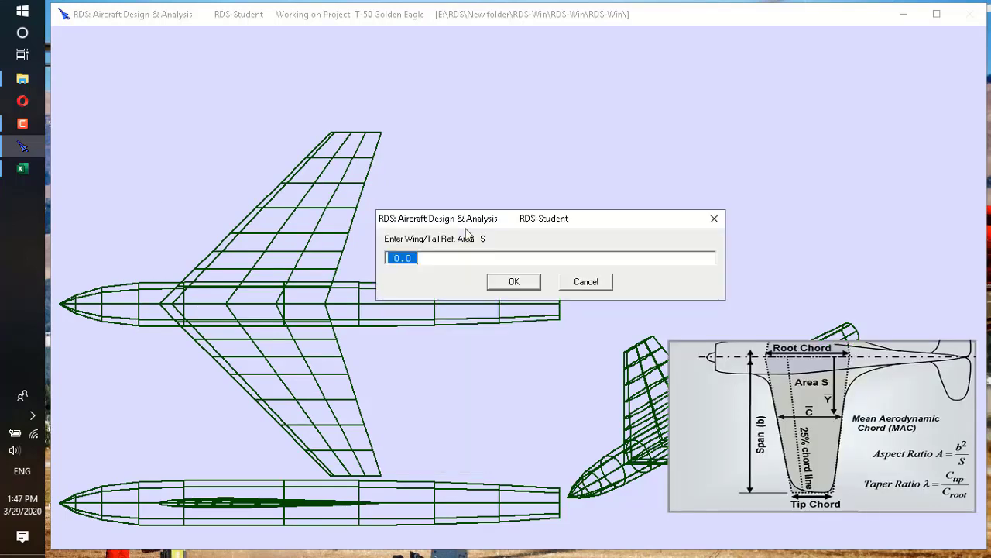
text(86.95)
key(Return)
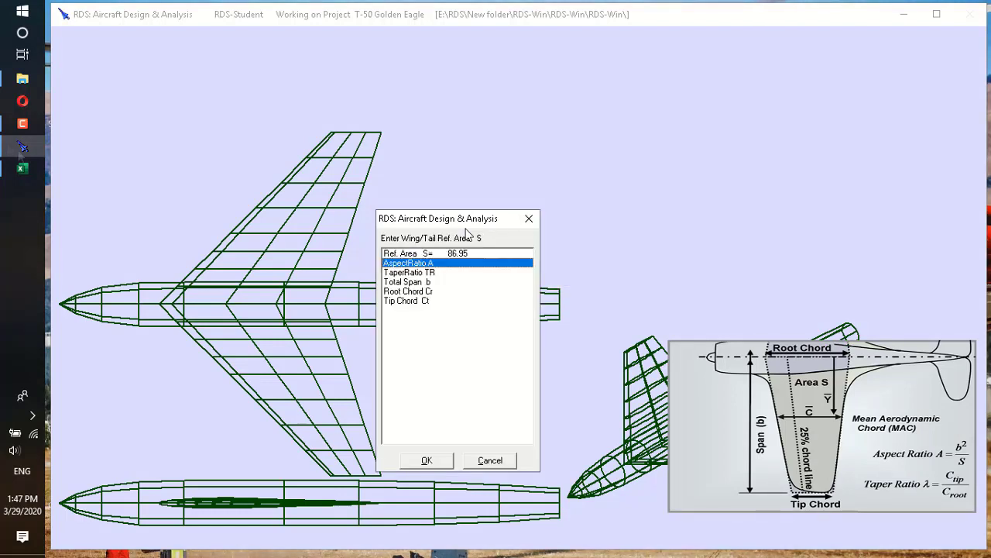
key(Return)
text(3)
click(529, 283)
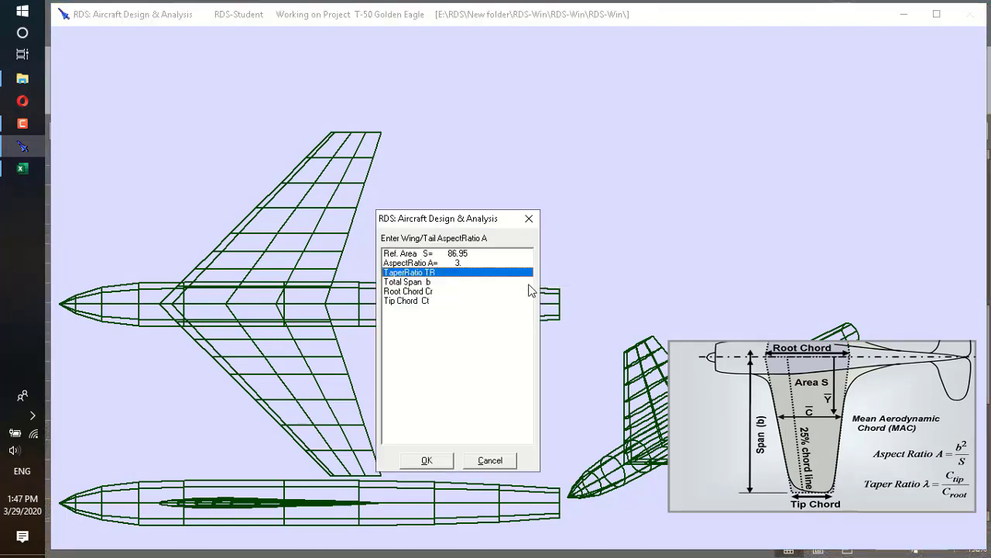
key(Return)
text(.4)
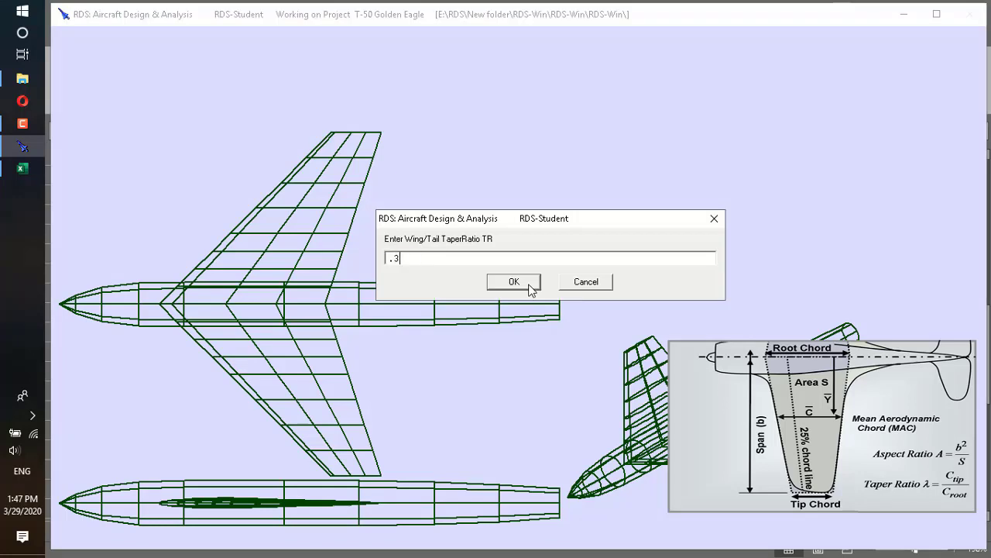
click(532, 289)
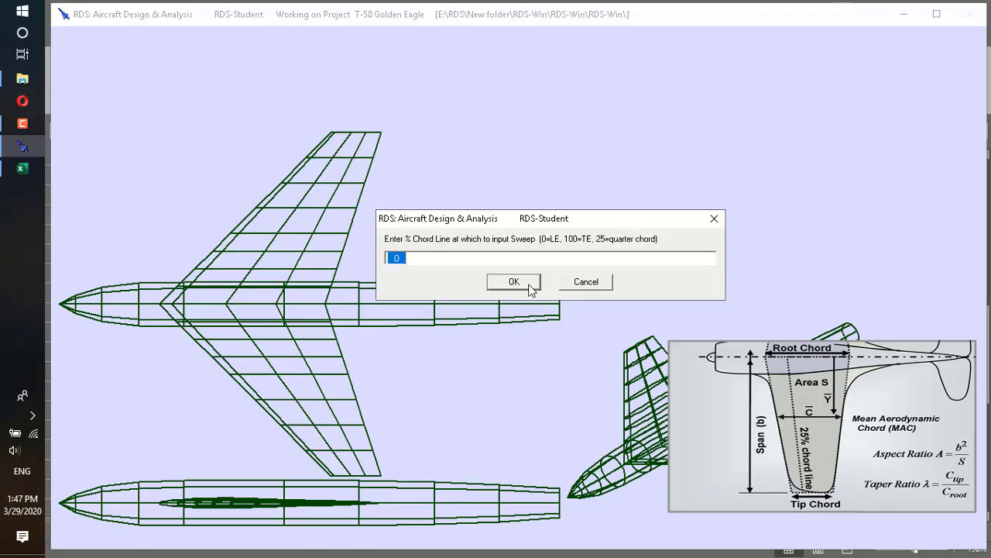
Give the horizontal tail a leading-edge (0% chord line) sweep of 30 and accept the default dihedral.
click(532, 289)
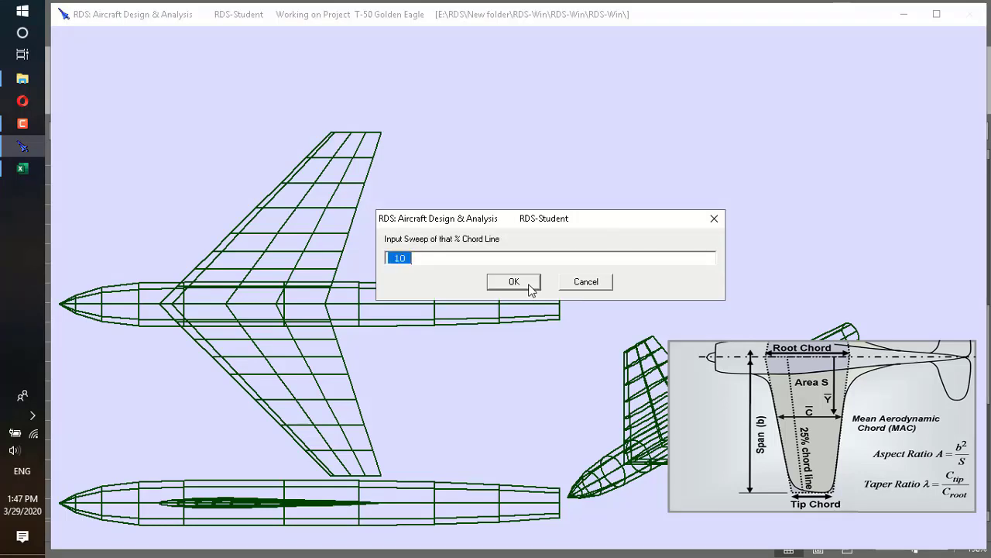
text(30)
click(531, 289)
click(531, 289)
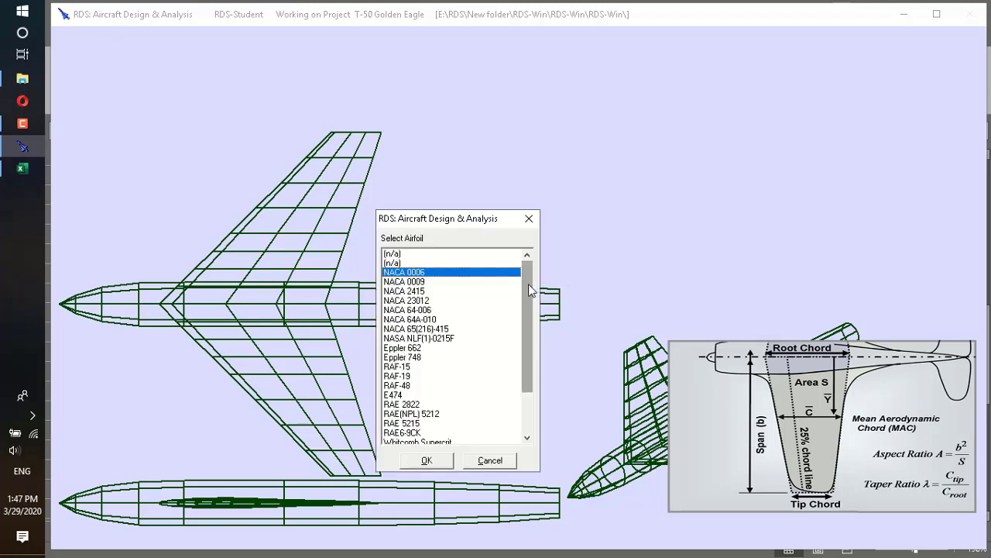
Assign the NACA 64-006 airfoil to the horizontal tail and accept the default t/c variation and twist.
double_click(434, 311)
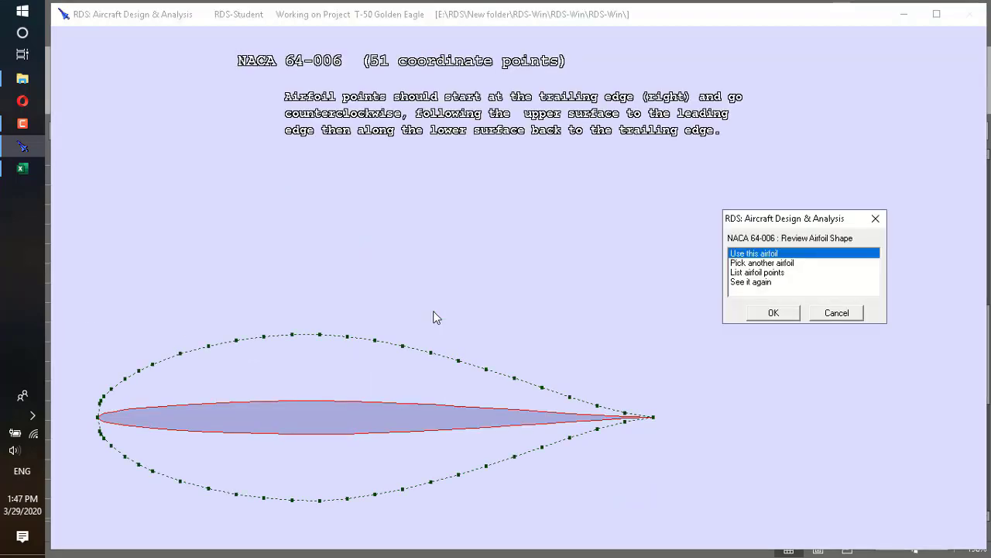
key(Return)
key(Return)
key(Return)
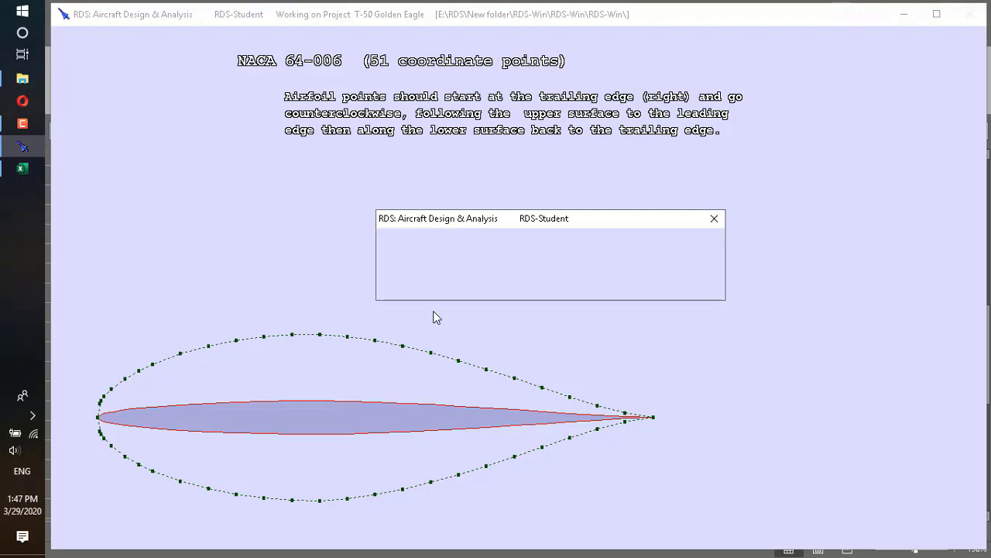